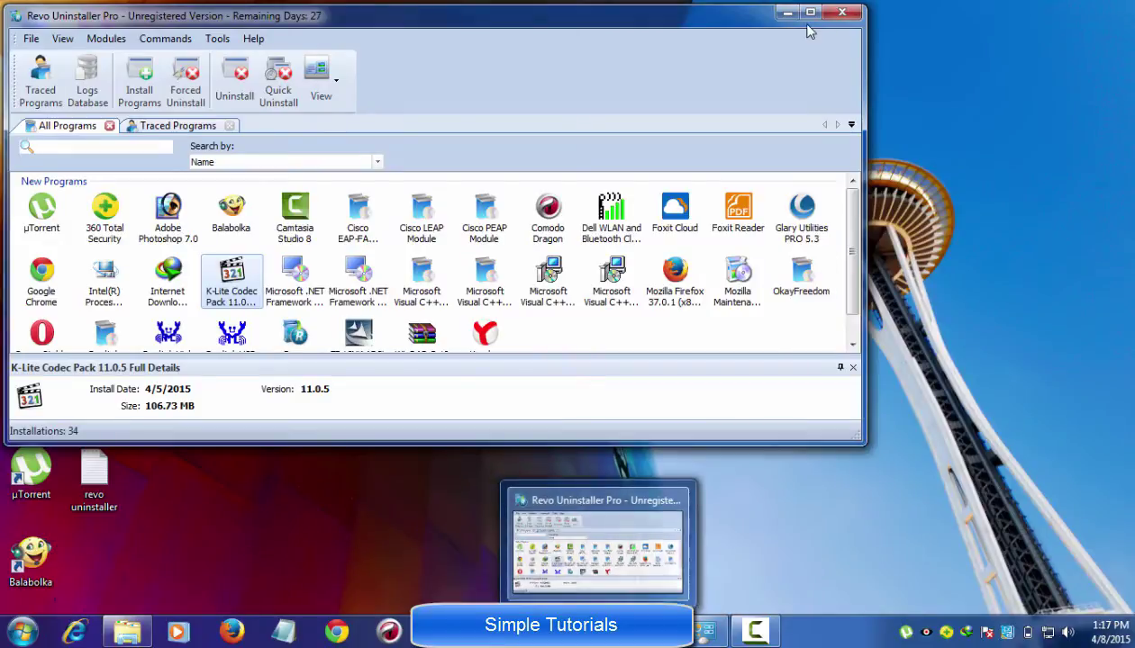
- Enlarge the Revo Uninstaller window so the grid of 34 installed programs has more room
mouse_move(848, 435)
mouse_down()
mouse_move(1108, 590)
mouse_move(1111, 605)
mouse_up()
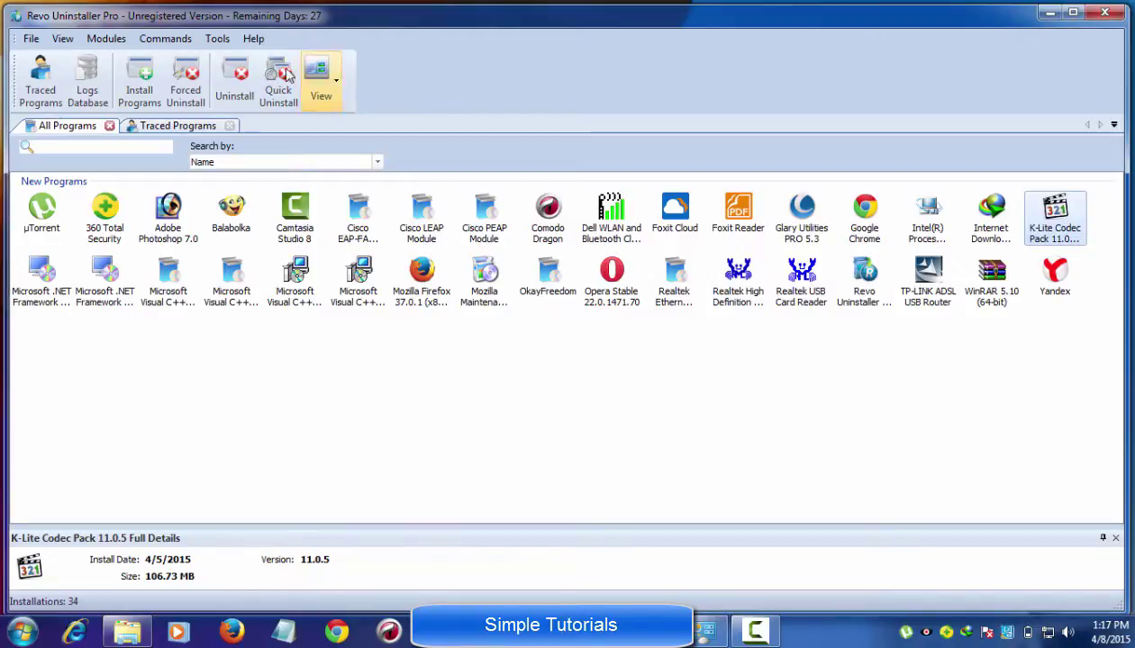
- Browse the Tools menu of extra cleanup tools, then deselect K-Lite Codec Pack
click(221, 42)
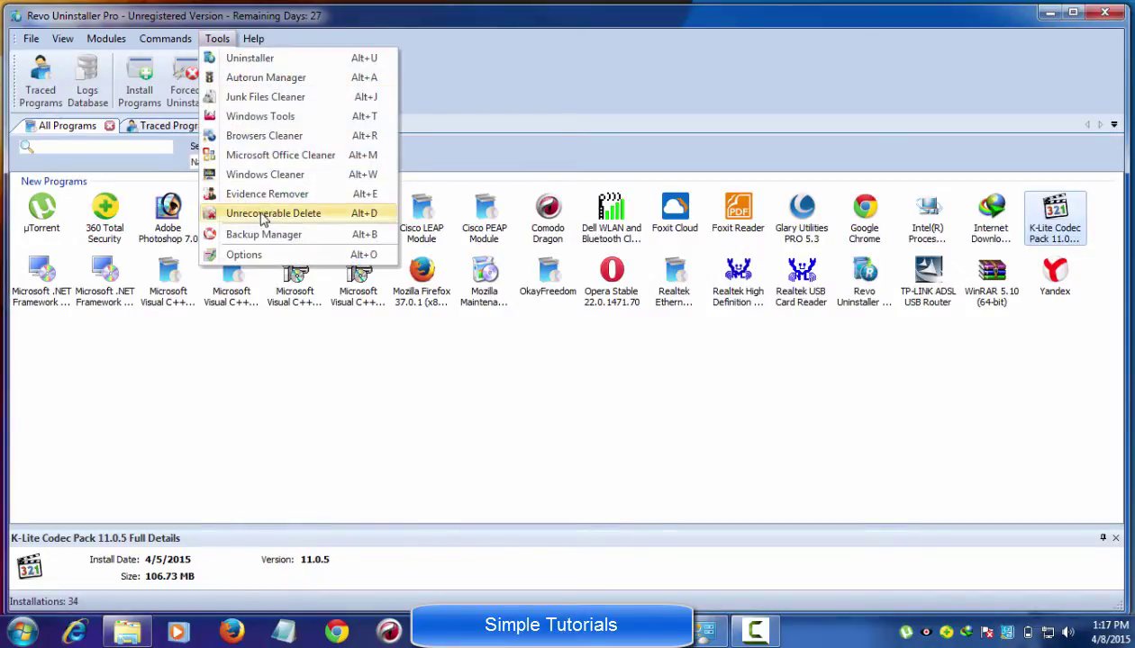
click(504, 95)
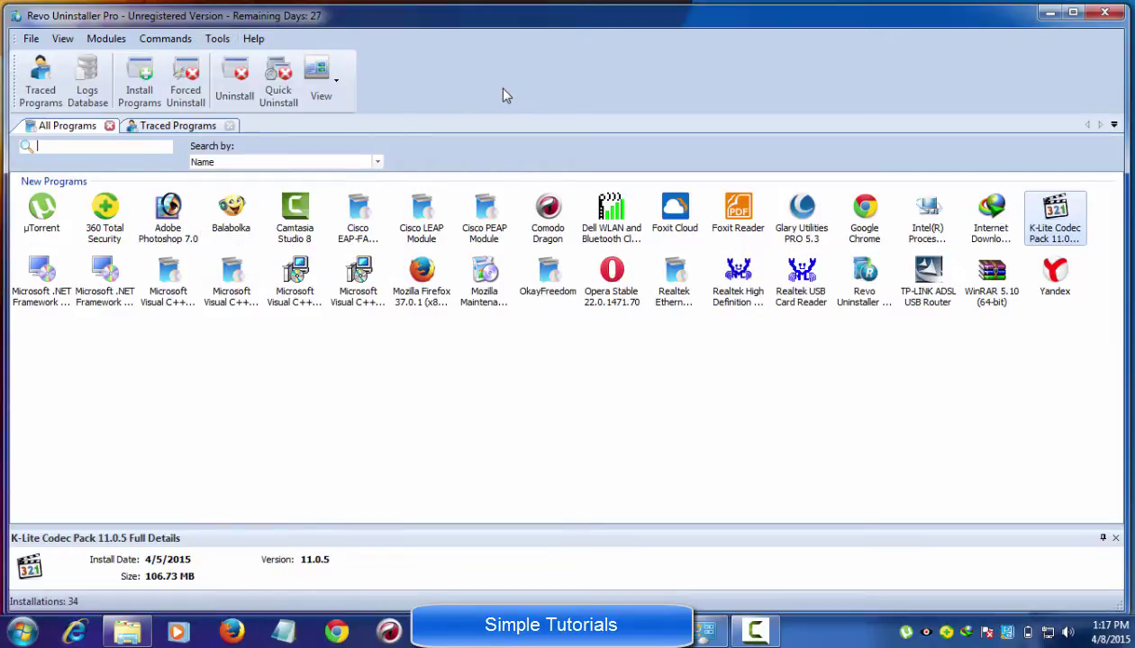
click(216, 38)
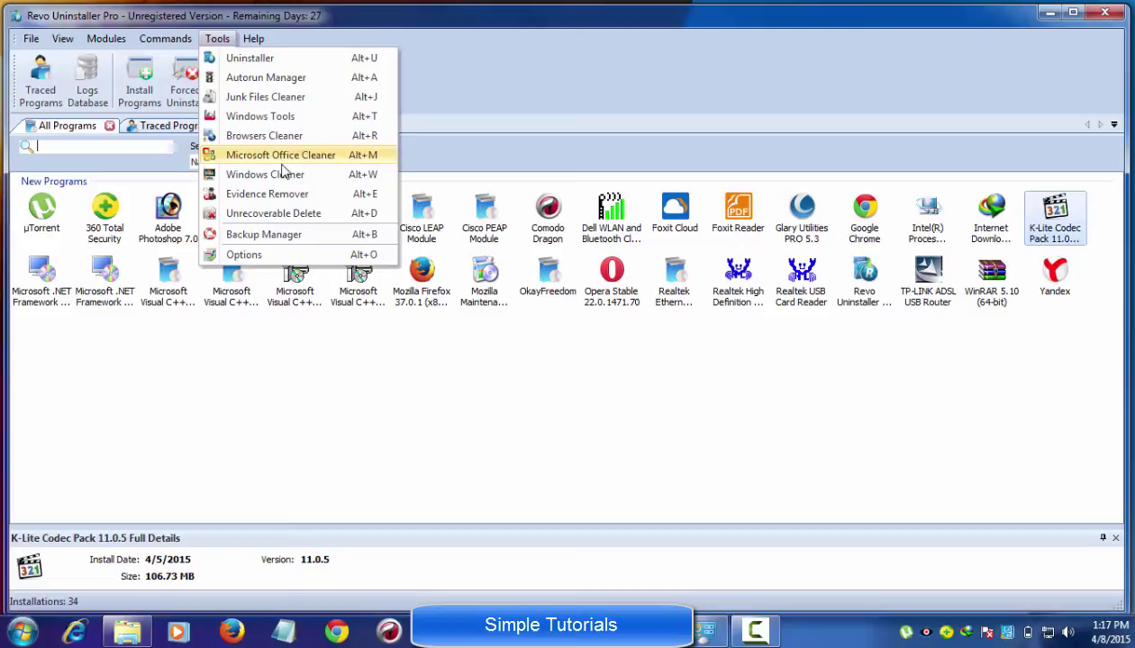
click(261, 392)
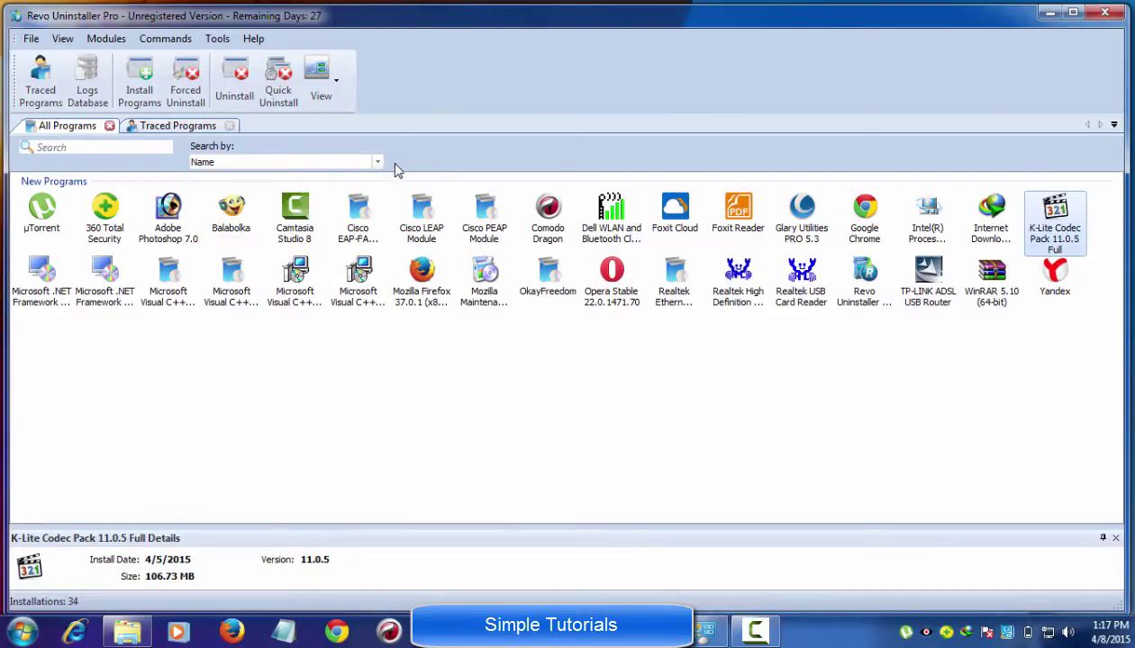
click(217, 39)
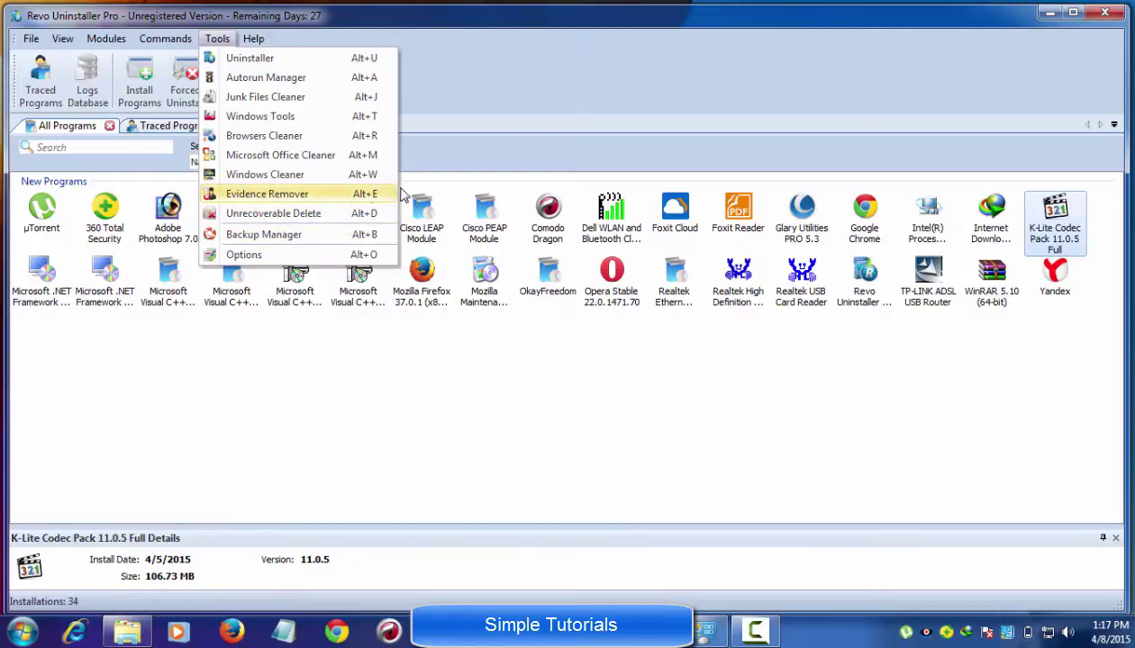
click(401, 387)
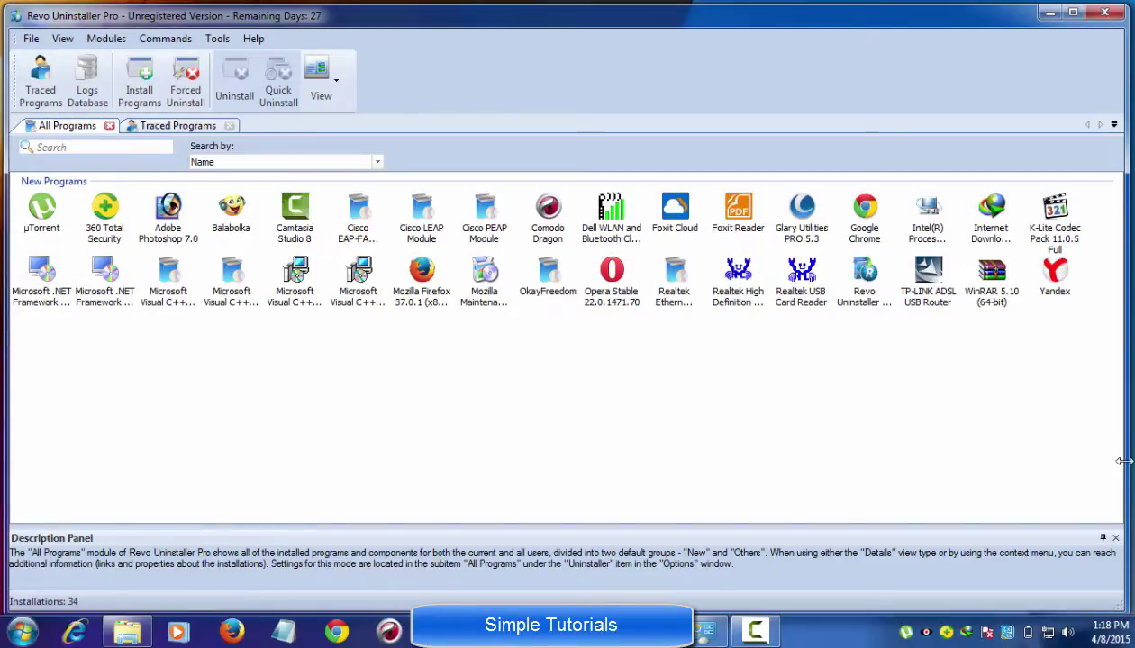
- Stretch the window's right edge to the screen edge, then ease it back slightly
drag(1124, 461, 1134, 461)
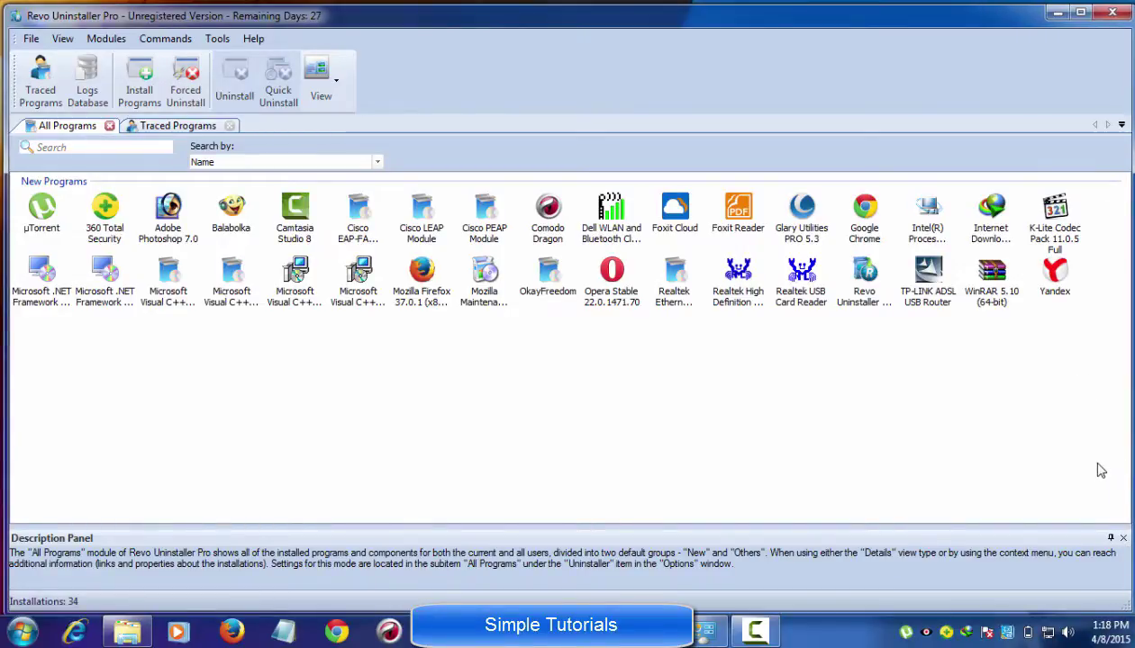
drag(1128, 454, 1123, 456)
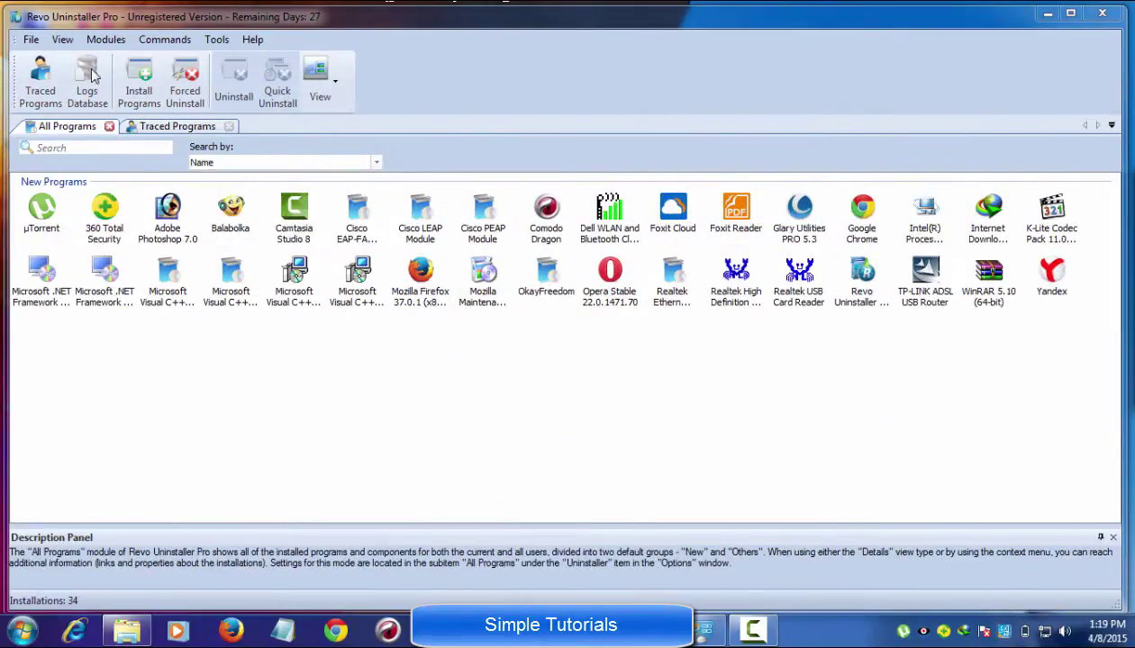
click(30, 40)
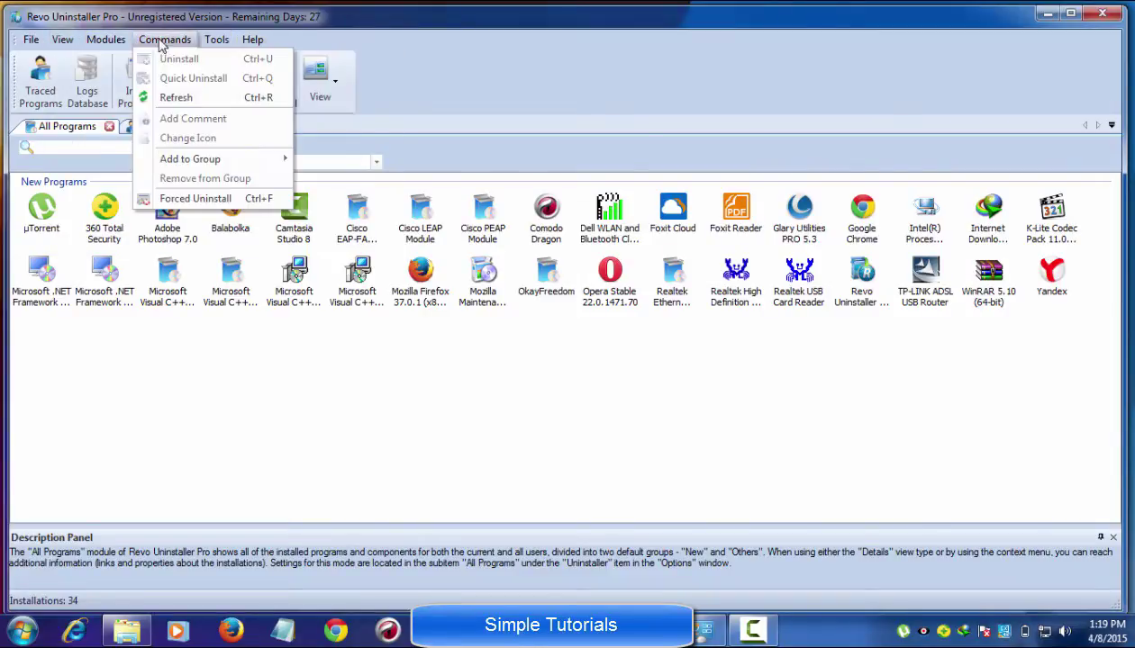
click(105, 39)
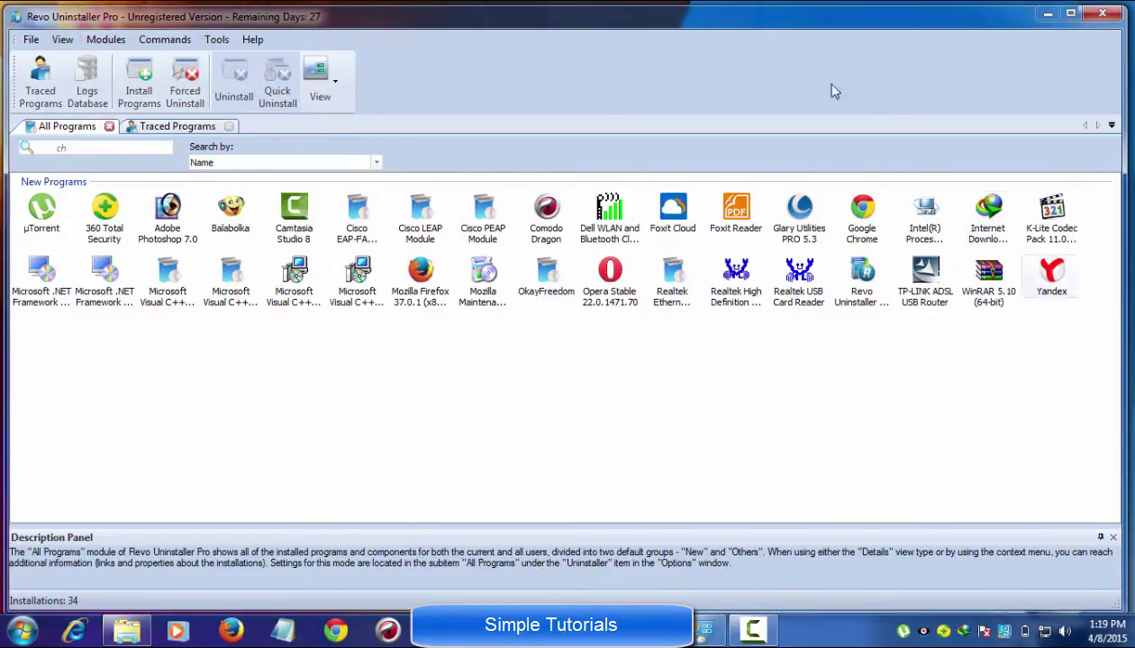
click(31, 40)
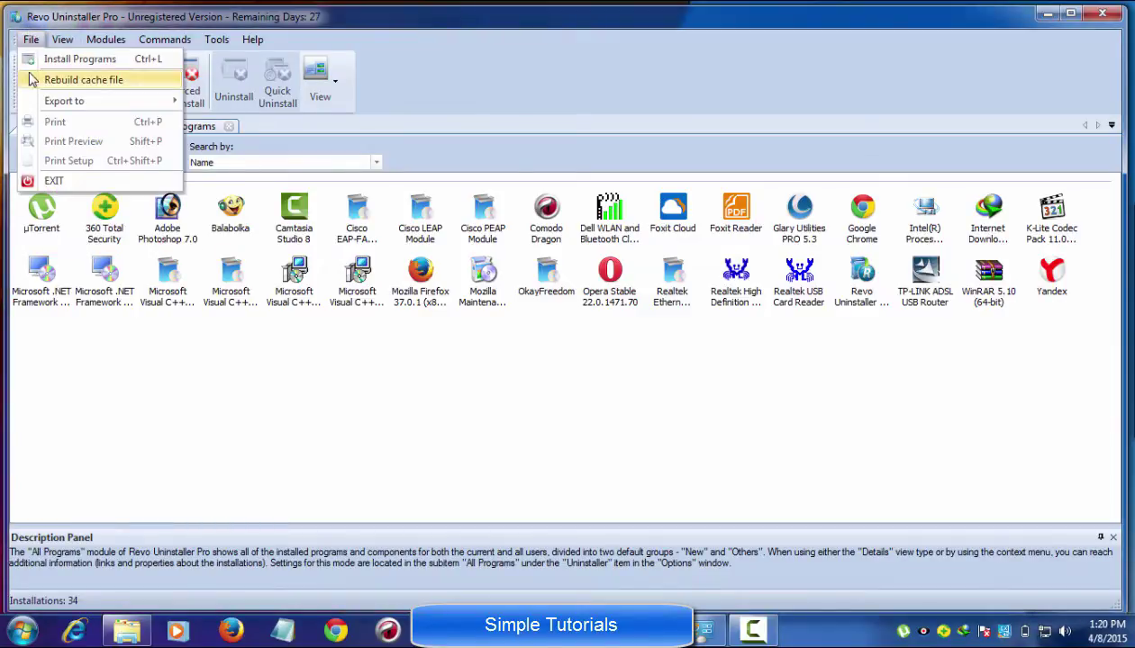
click(133, 90)
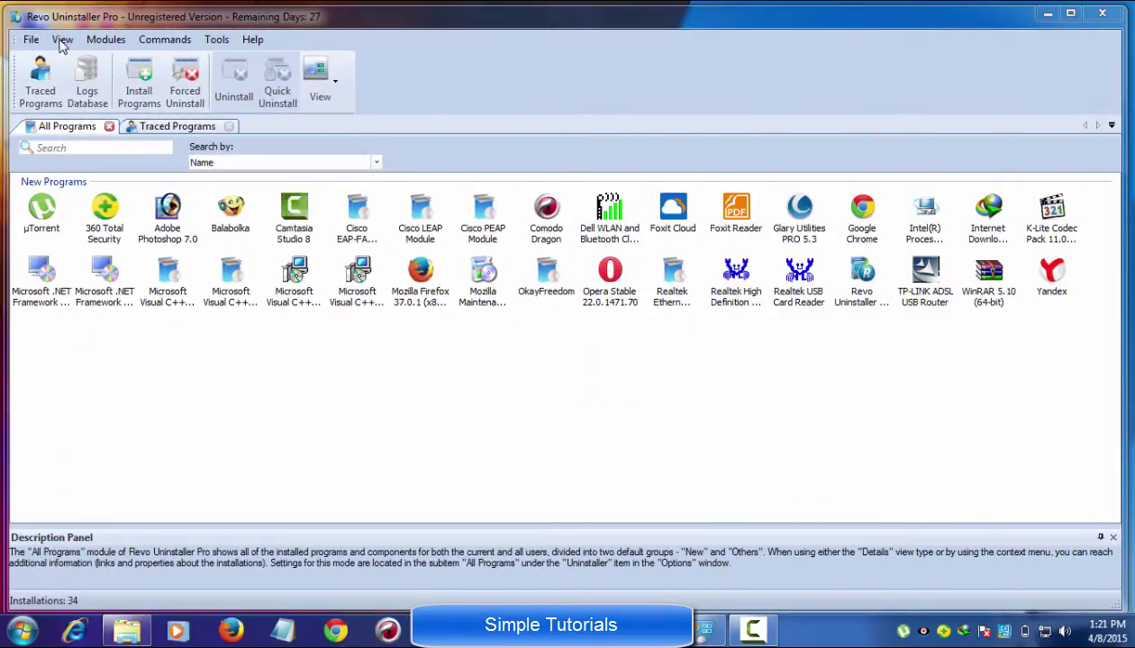
click(62, 41)
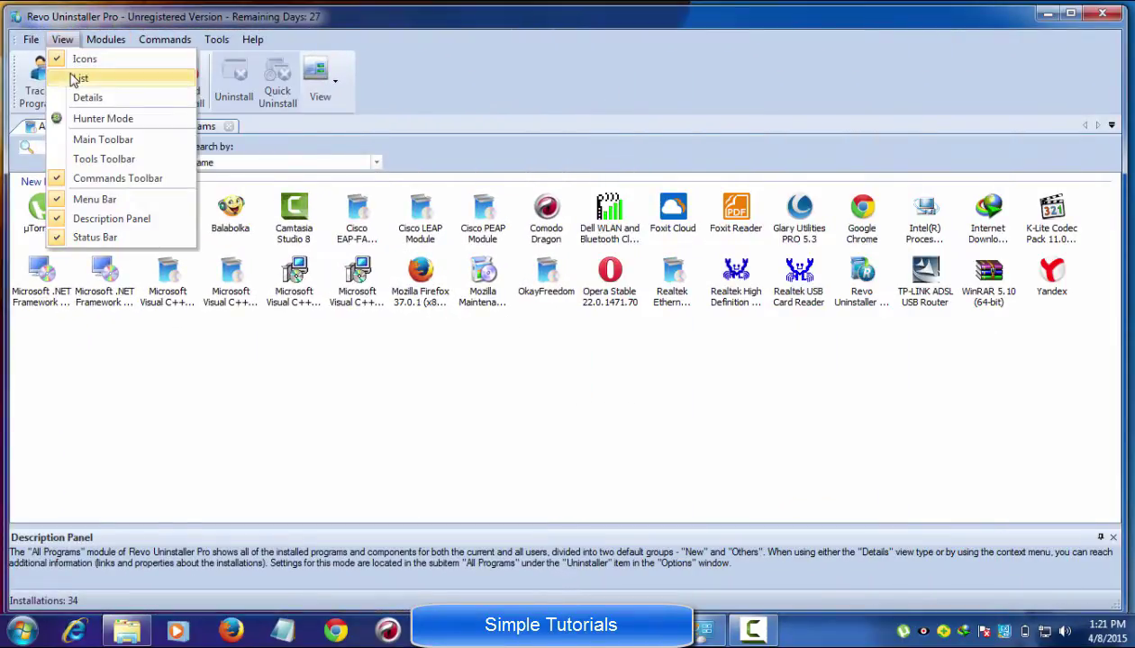
click(79, 78)
click(63, 40)
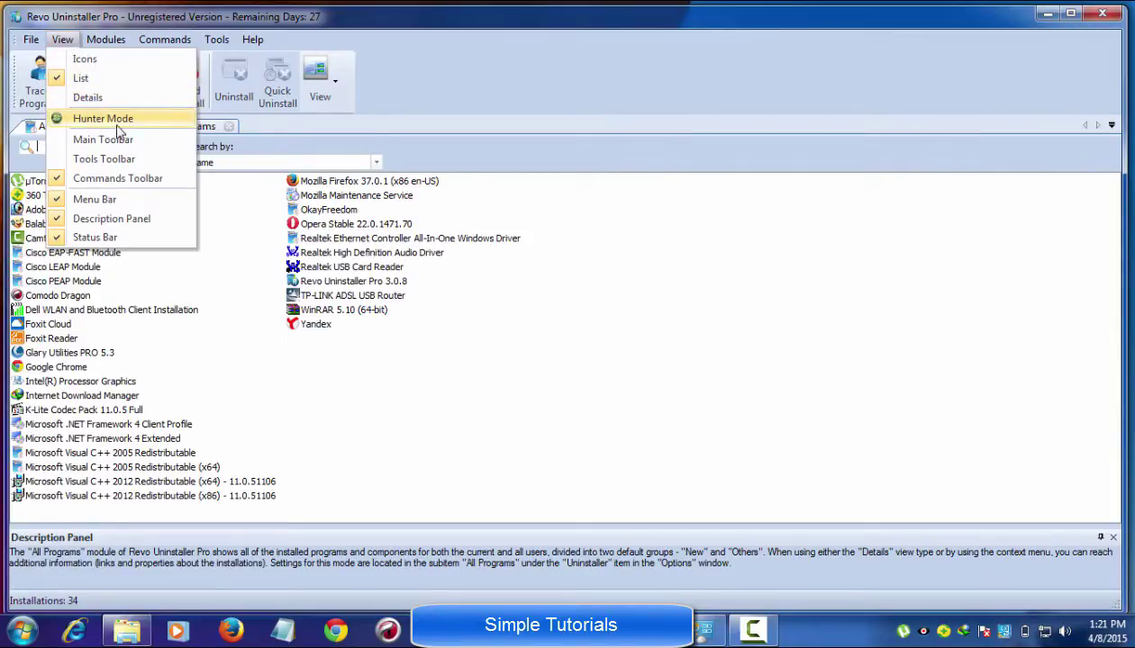
click(103, 140)
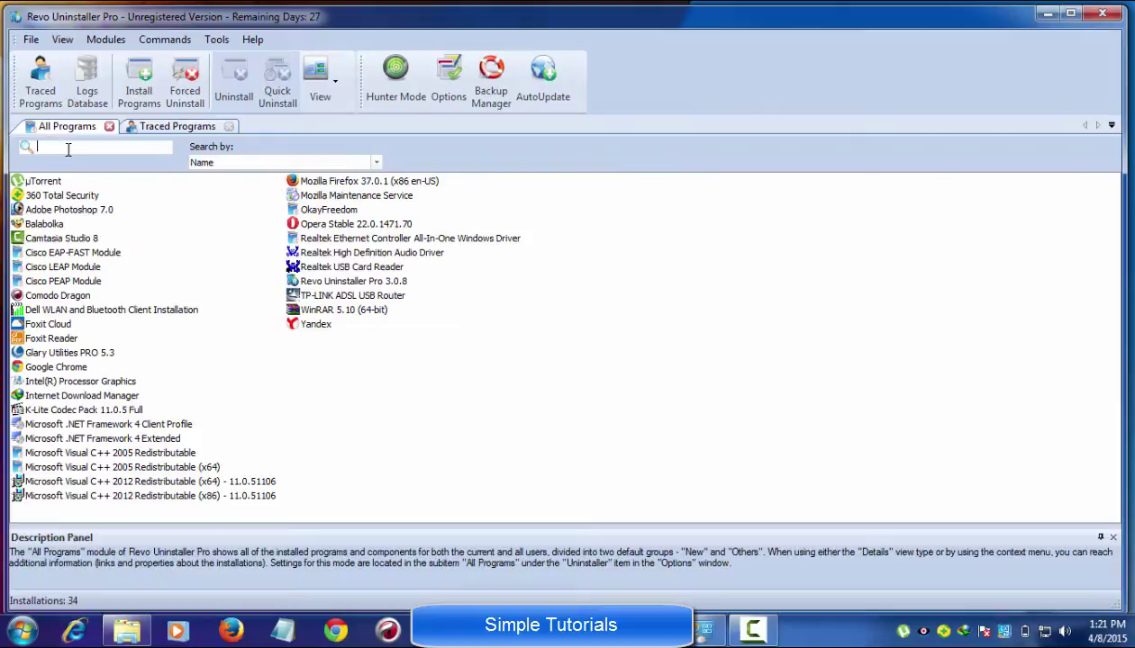
click(63, 40)
click(79, 56)
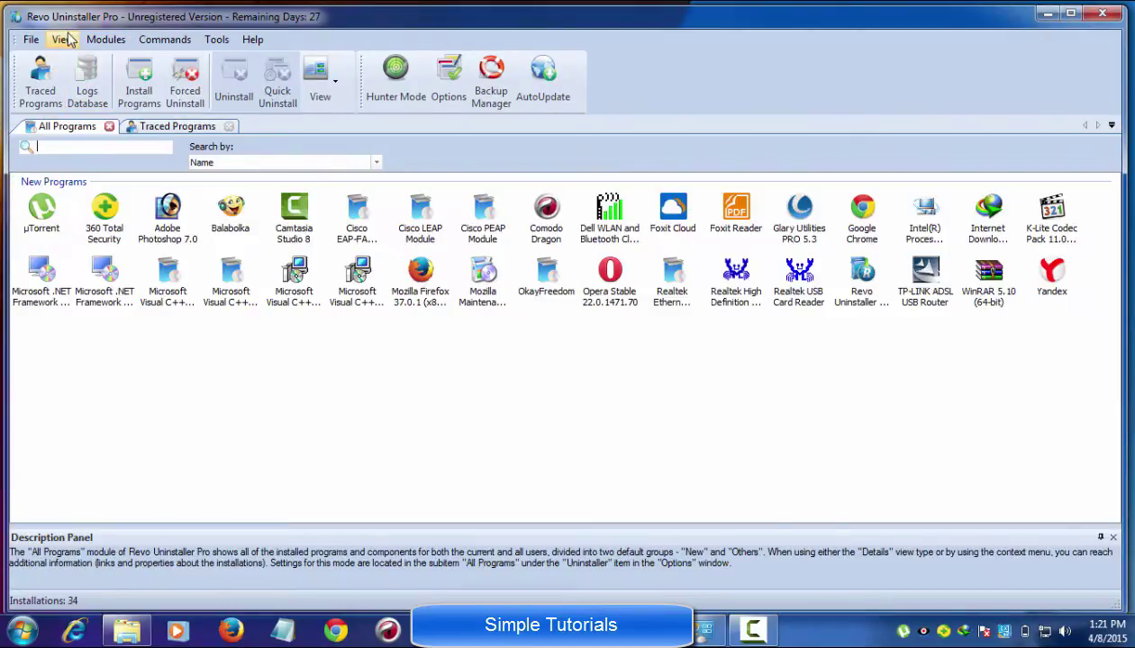
click(62, 40)
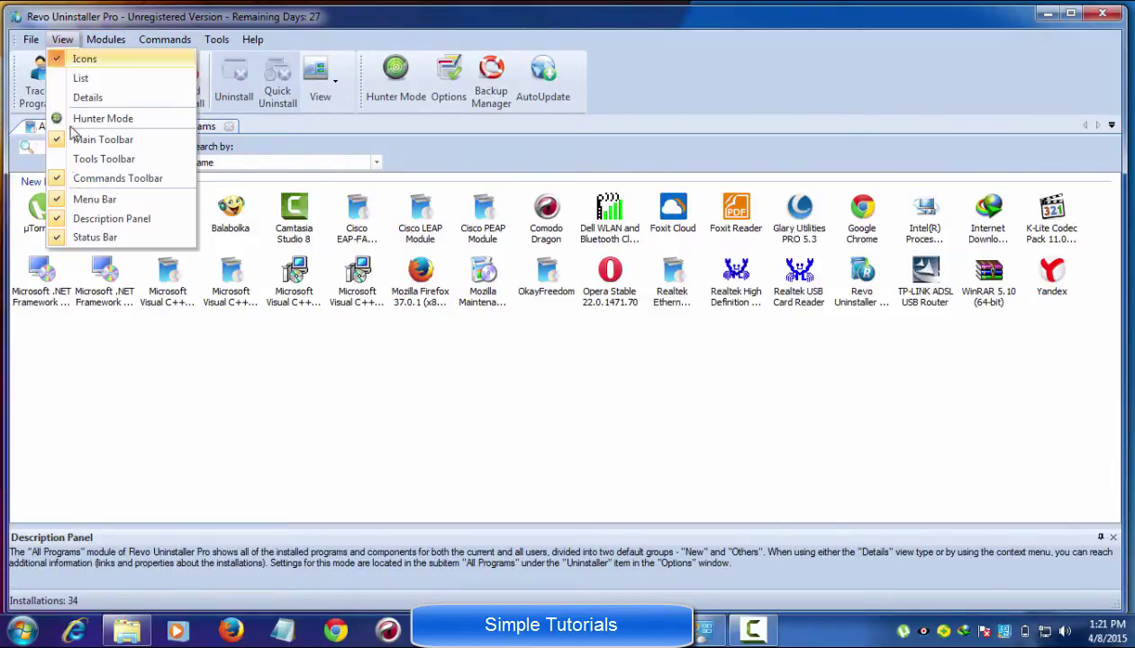
click(105, 160)
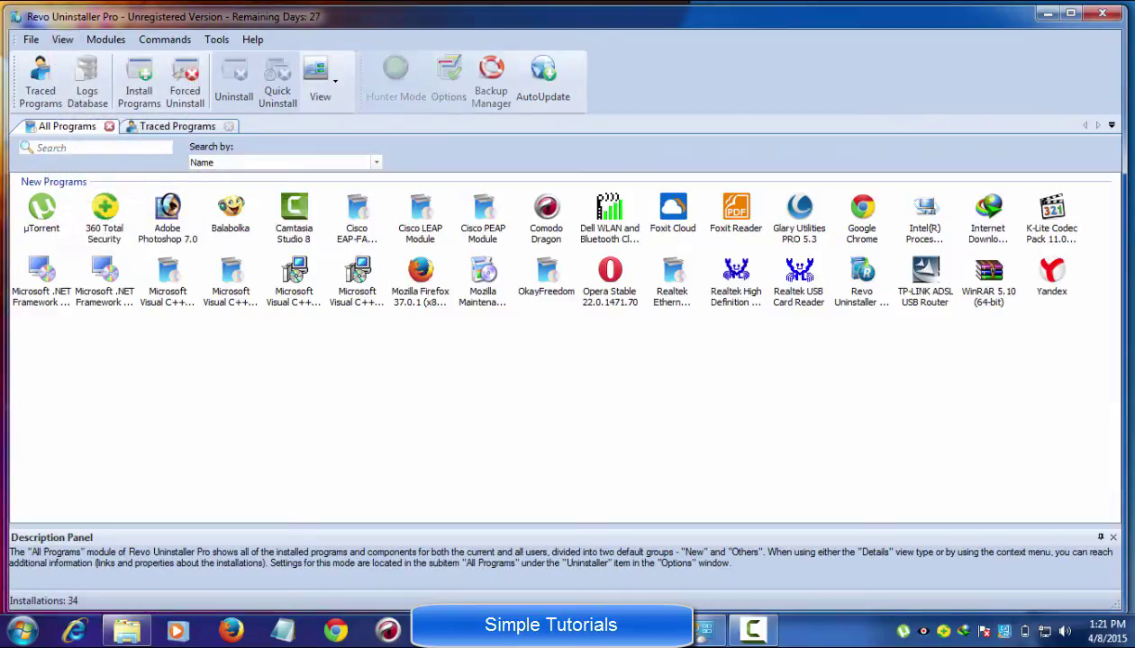
- Refresh the installed program list from the Commands menu, then bring up the Tools menu
click(181, 43)
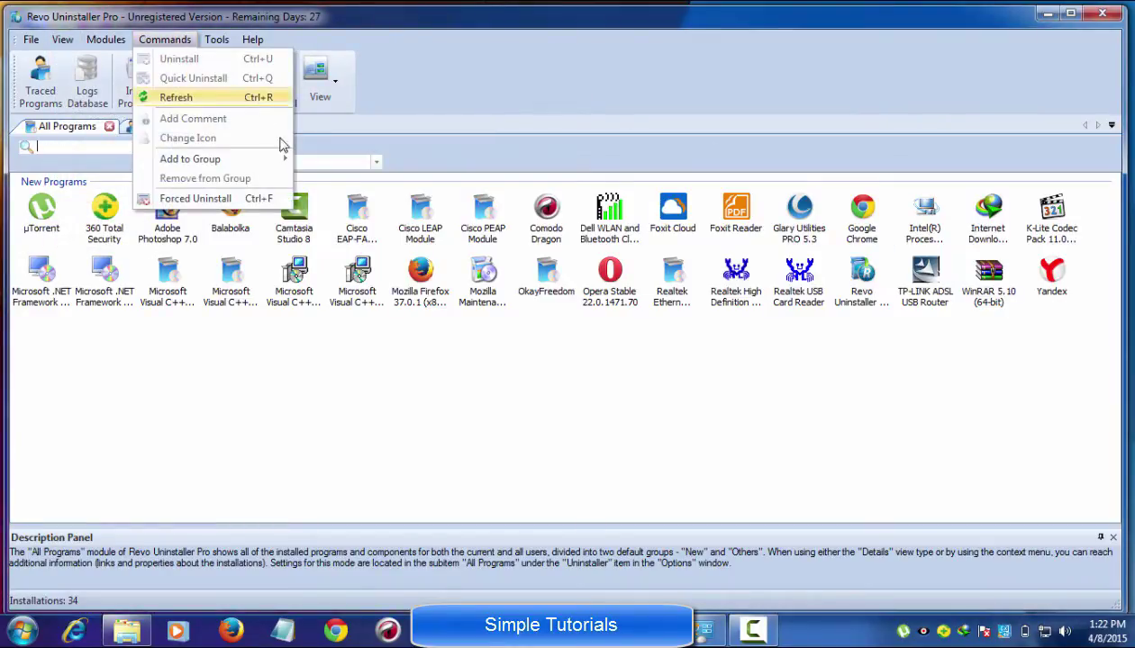
click(357, 218)
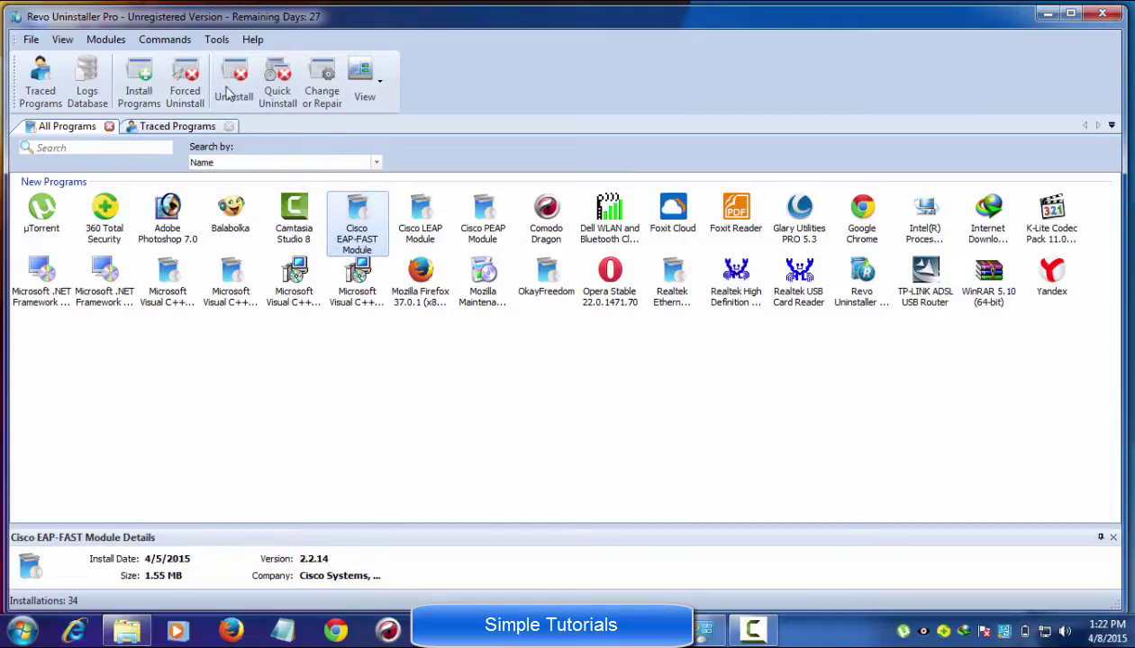
click(176, 41)
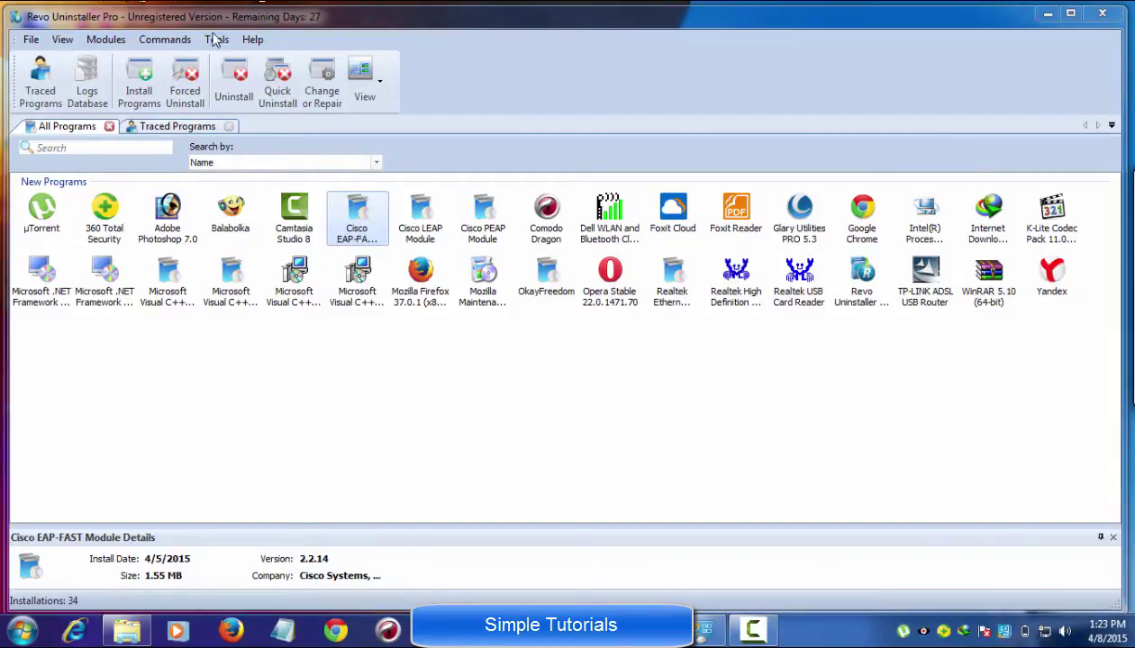
click(217, 40)
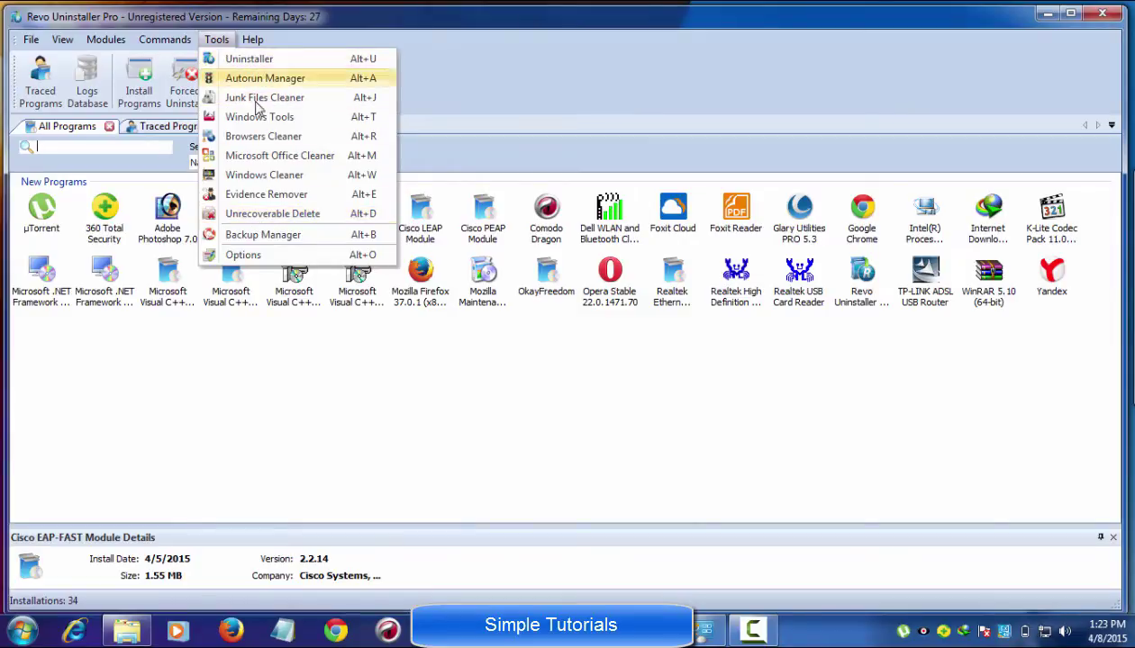
- Open Options and review the interface language list, keeping English
click(236, 255)
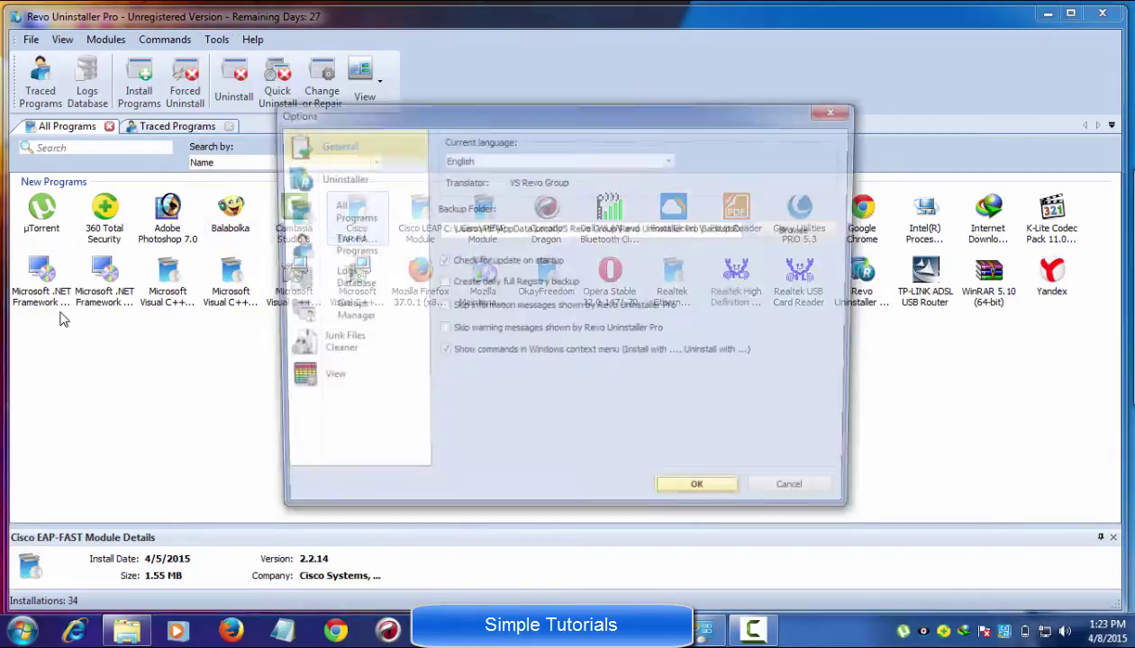
click(498, 159)
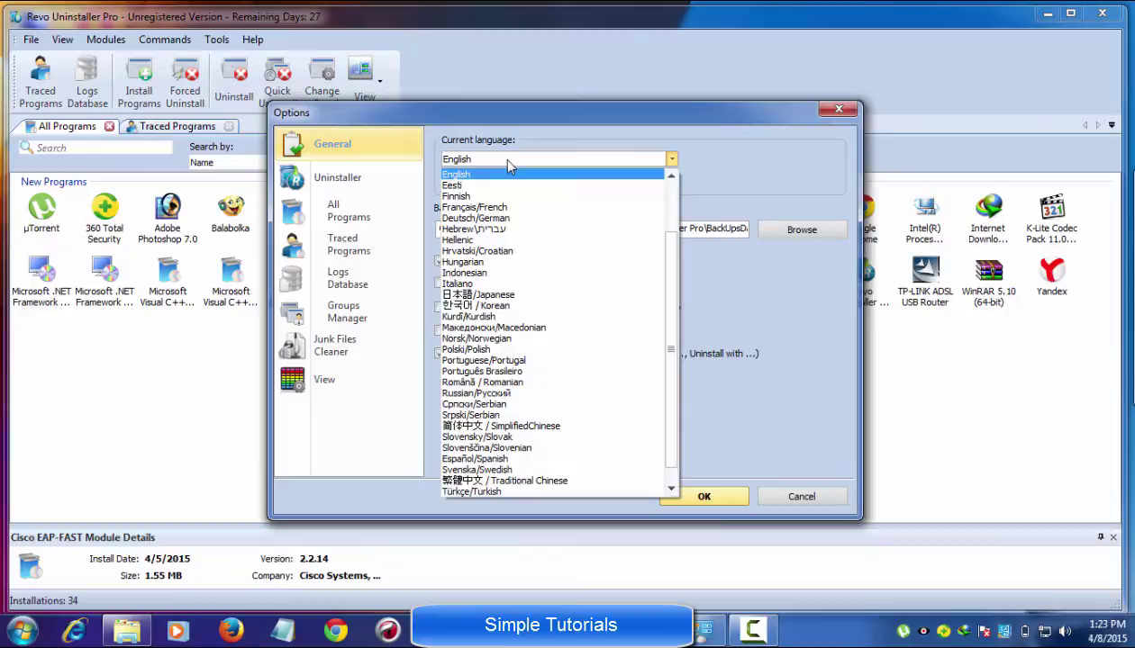
scroll(673, 252, up, 3)
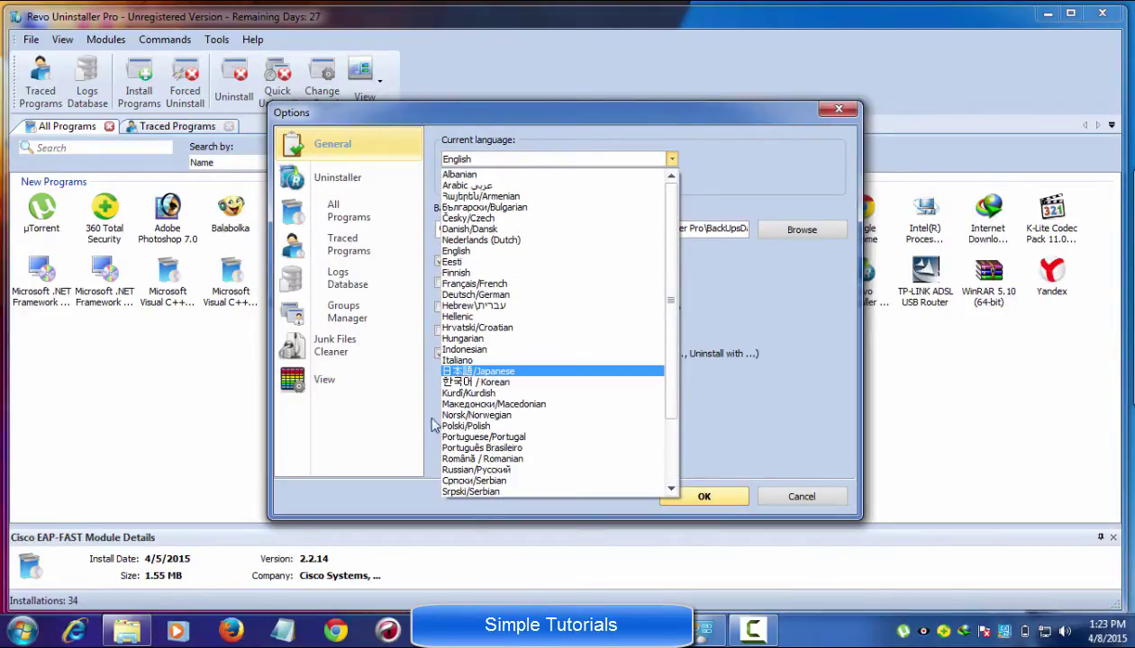
click(403, 500)
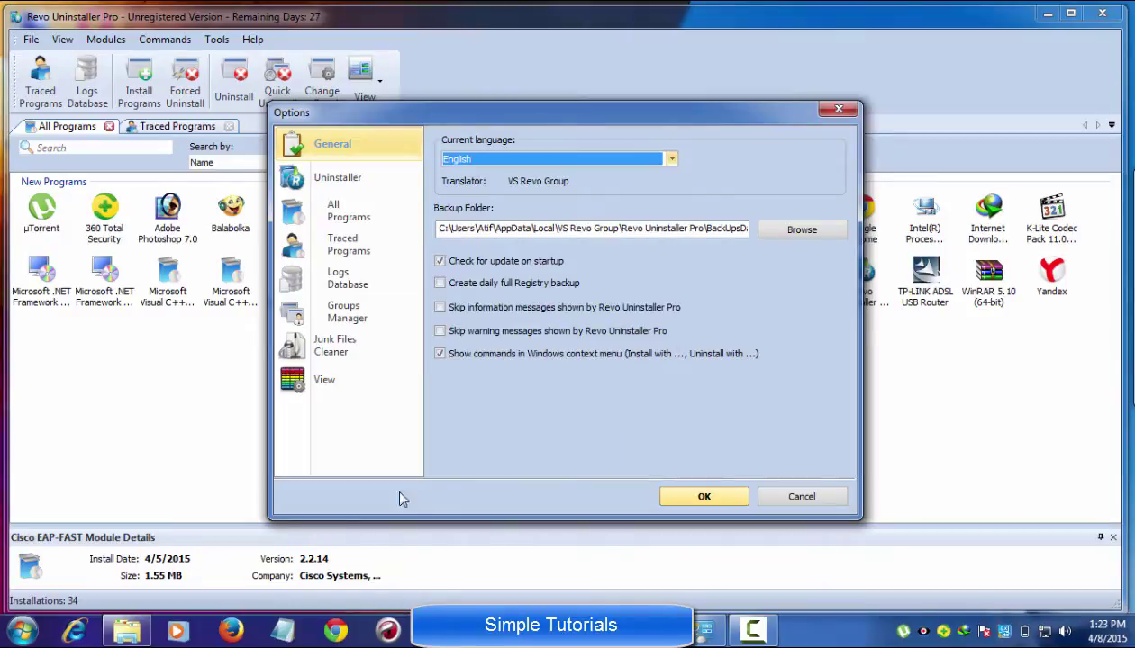
- Switch the visual theme to Grey, then Native, and try custom background colours
click(324, 382)
click(503, 137)
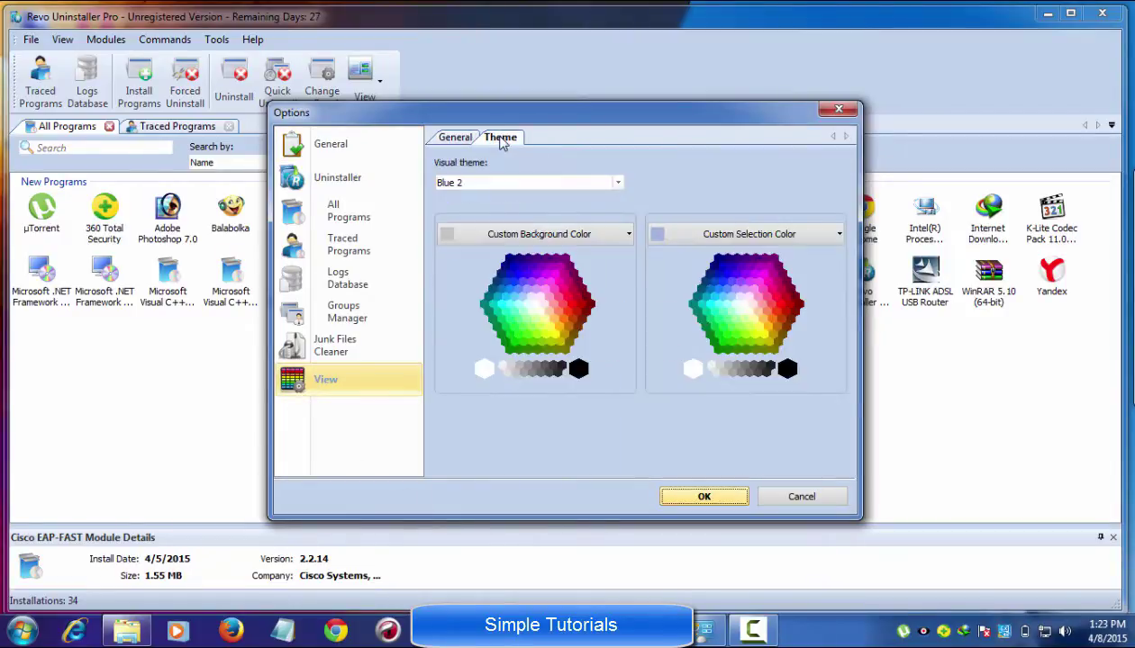
click(595, 183)
click(561, 209)
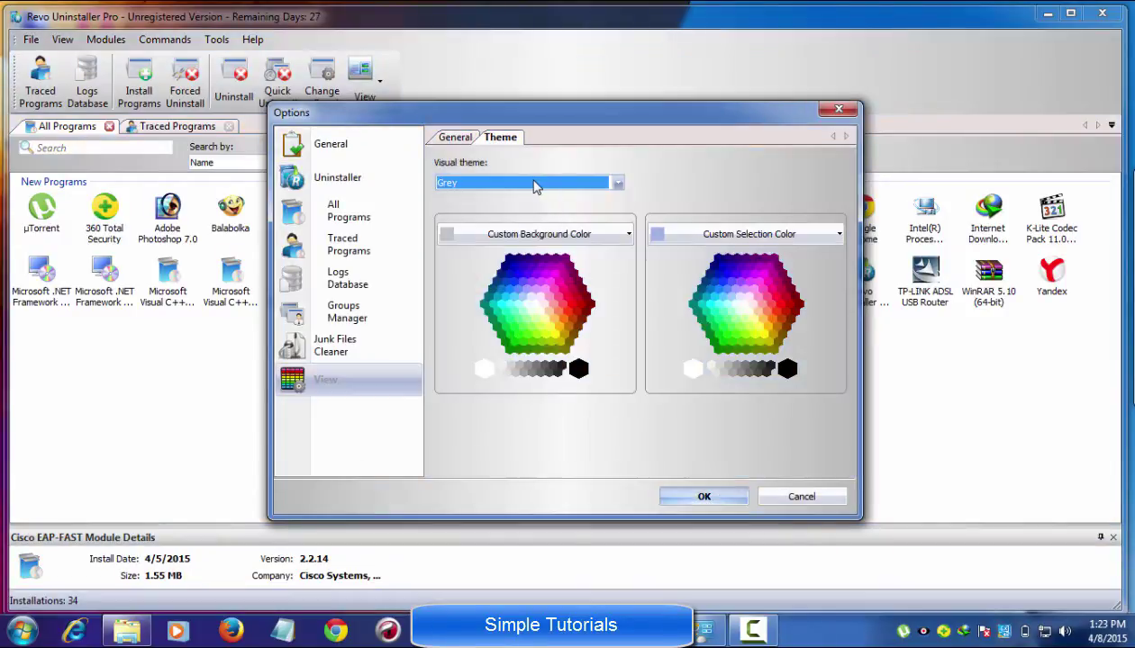
click(539, 183)
click(509, 241)
mouse_move(538, 270)
mouse_down()
mouse_move(492, 303)
mouse_move(577, 325)
mouse_up()
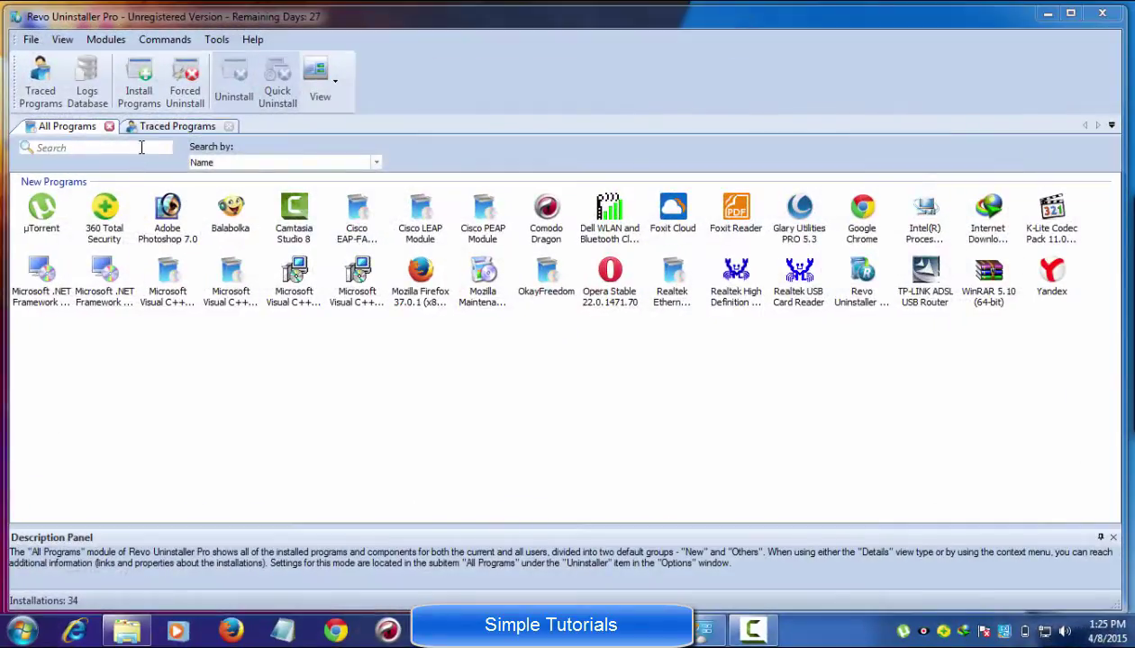
right_click(141, 148)
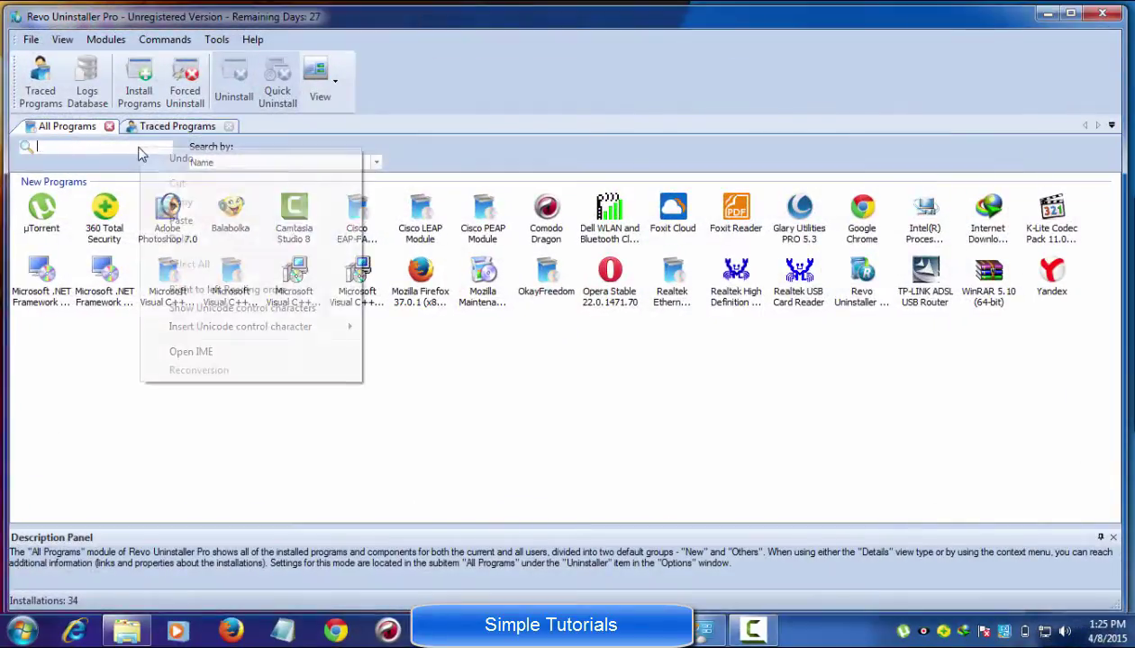
click(181, 221)
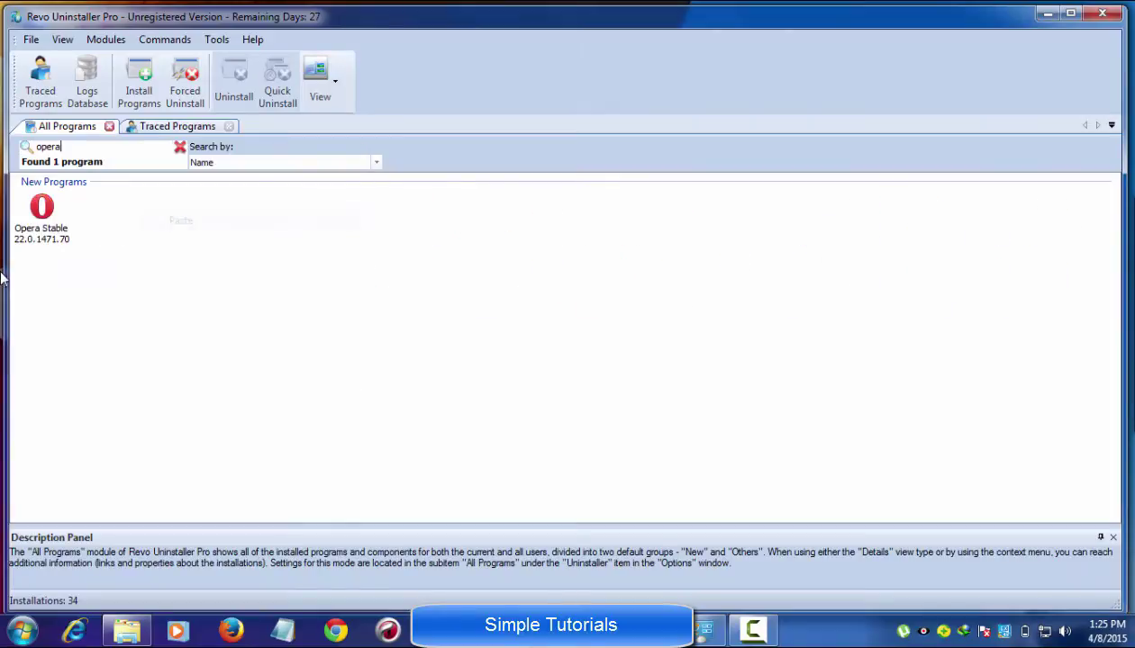
click(41, 215)
drag(70, 151, 2, 147)
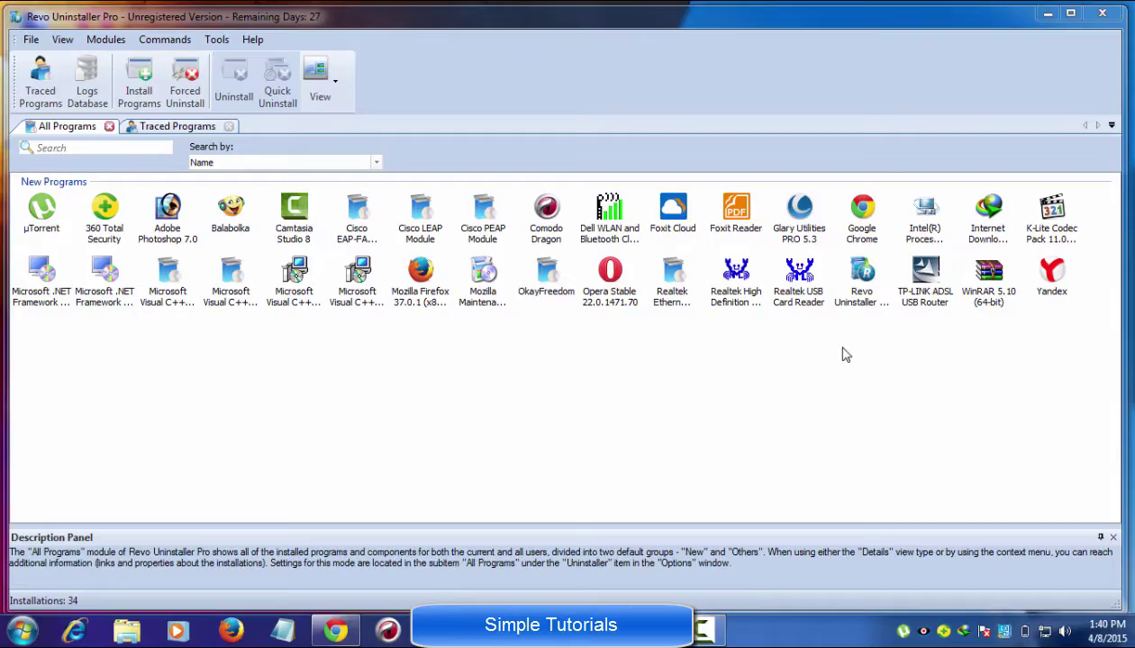
drag(1058, 354, 13, 171)
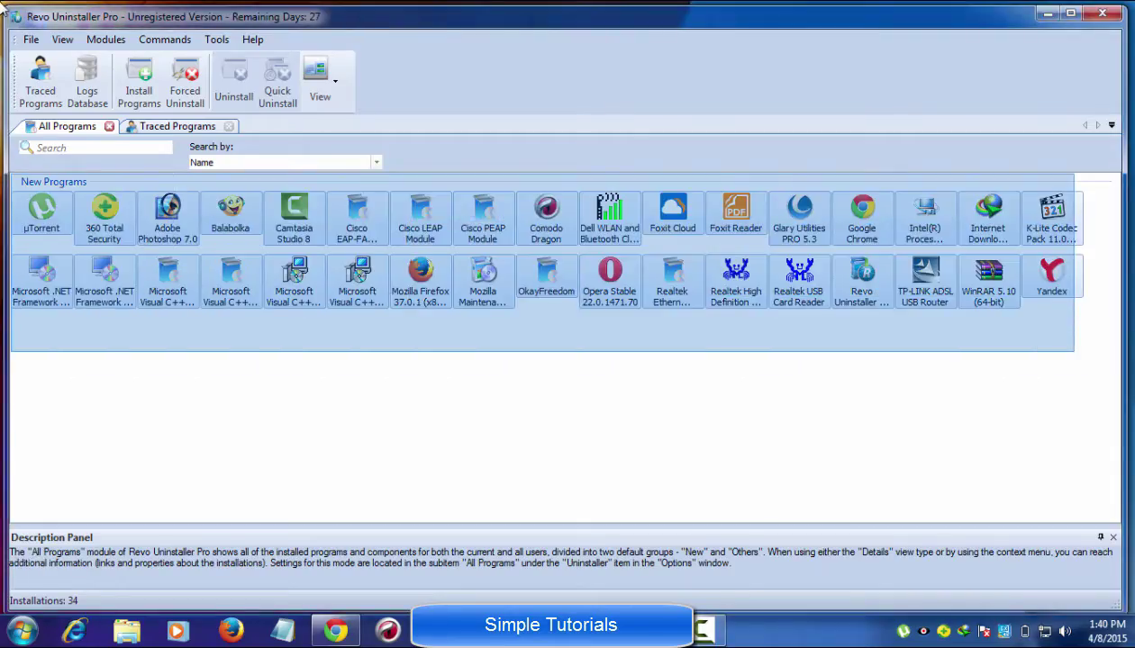
- Browse the main menus, then select Yandex to show its details (542.65 MB, version 40.0.2214.3)
click(105, 40)
mouse_move(253, 40)
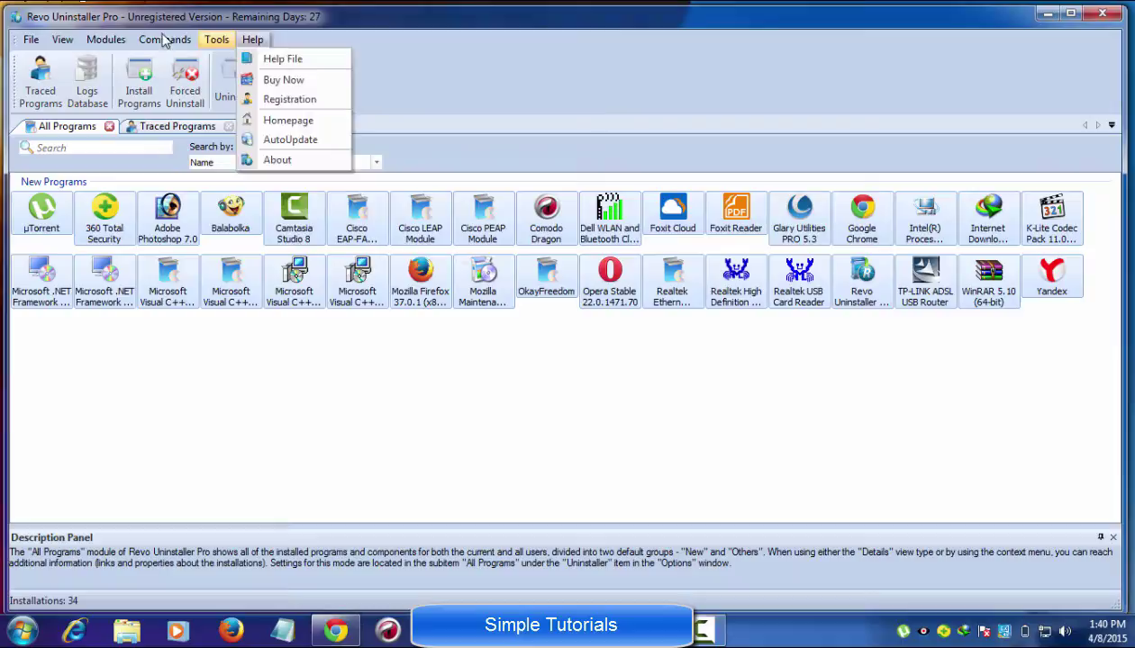
click(301, 447)
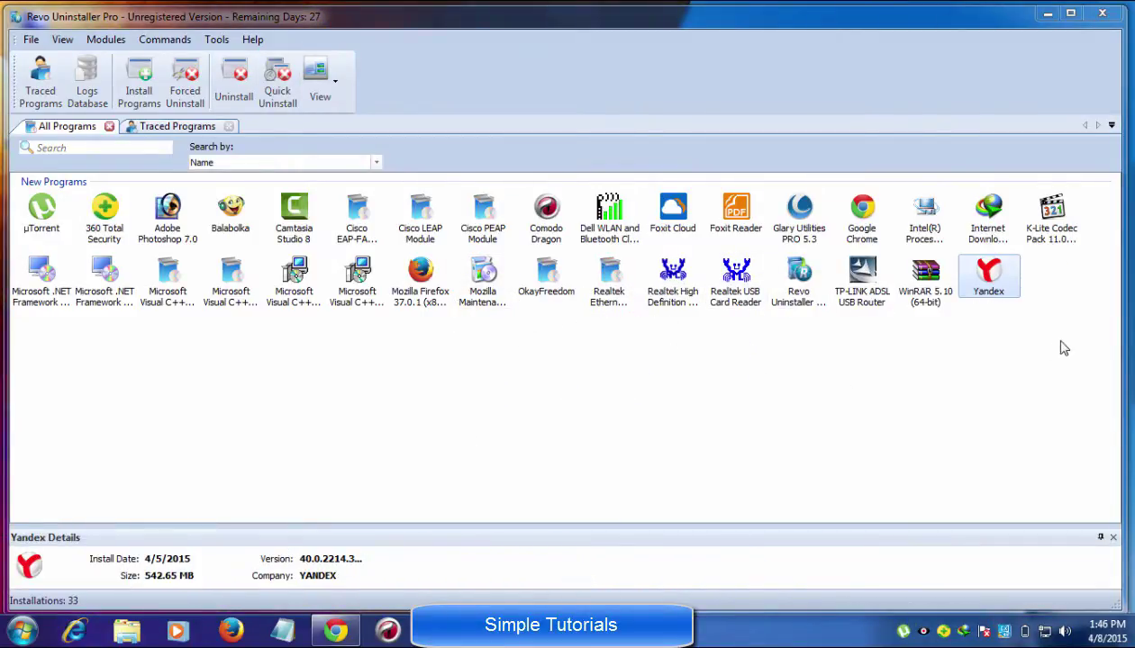
drag(1063, 348, 12, 173)
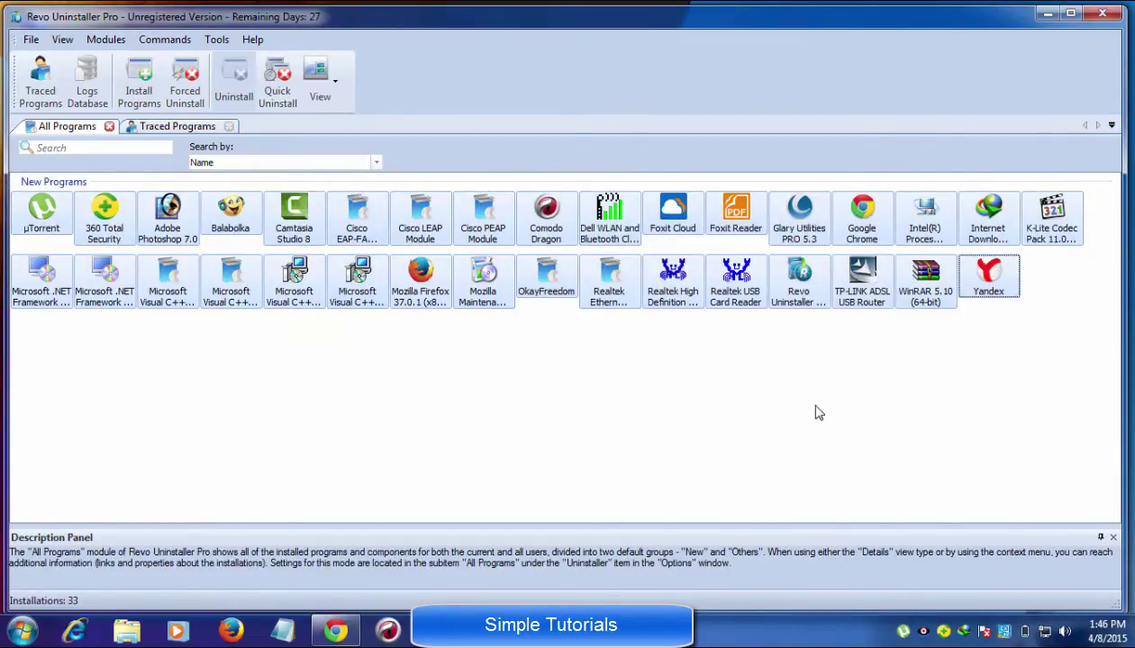
click(985, 294)
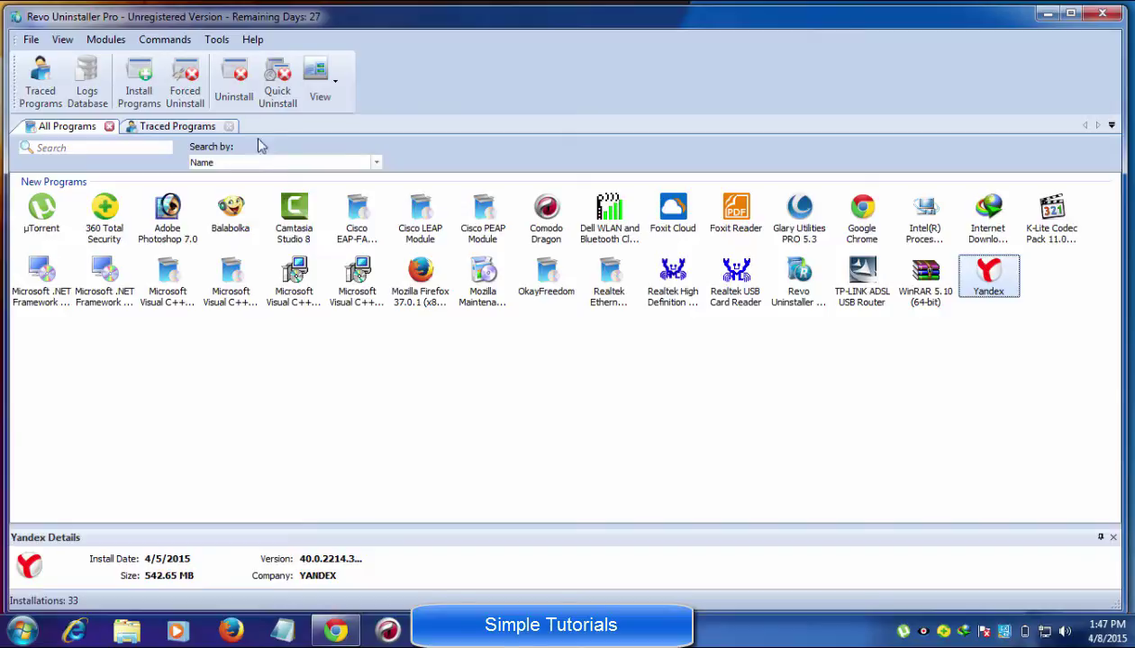
- Uninstall the Yandex browser, also deleting its browser settings and history
click(234, 81)
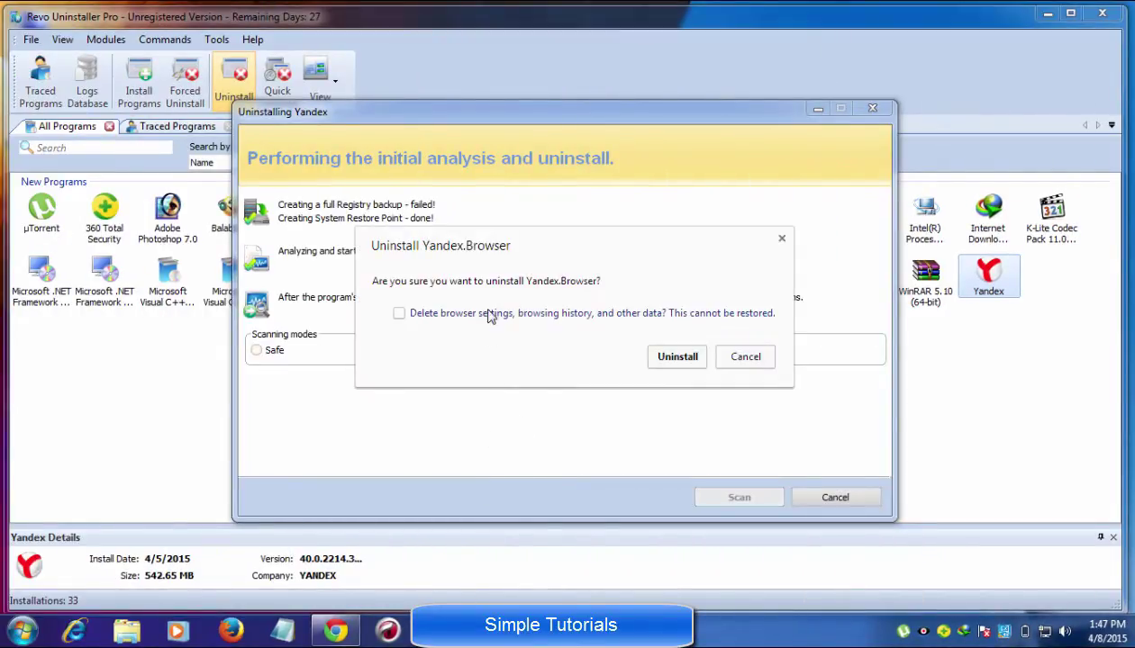
click(491, 313)
click(657, 364)
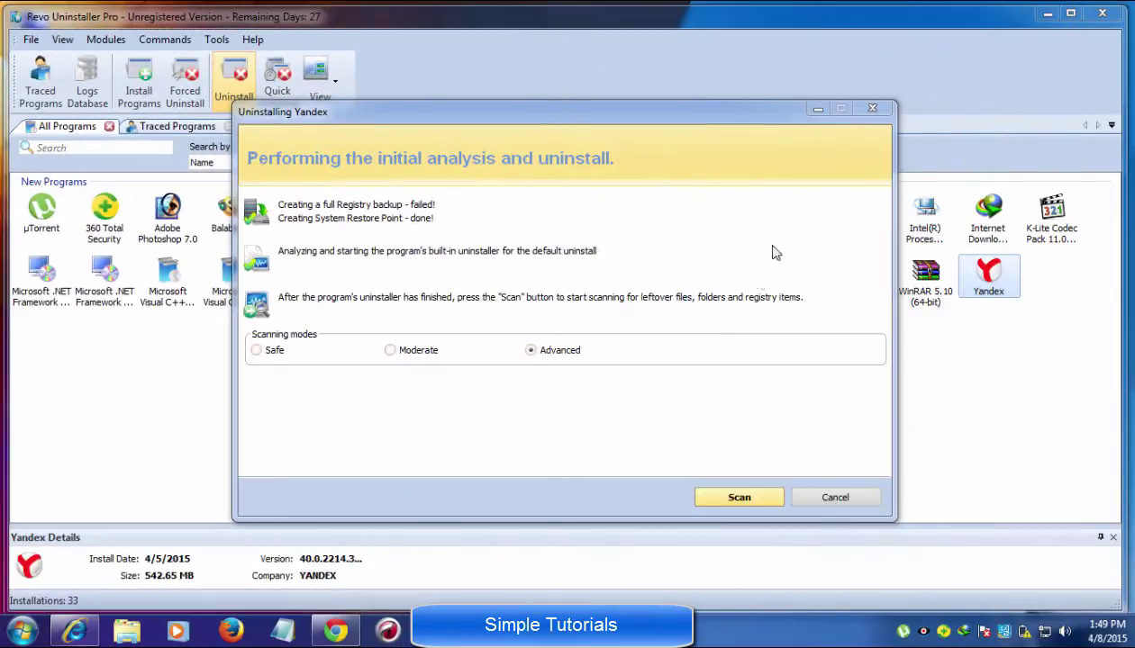
- Scan for Yandex leftovers using the Advanced scanning mode
click(274, 350)
click(407, 351)
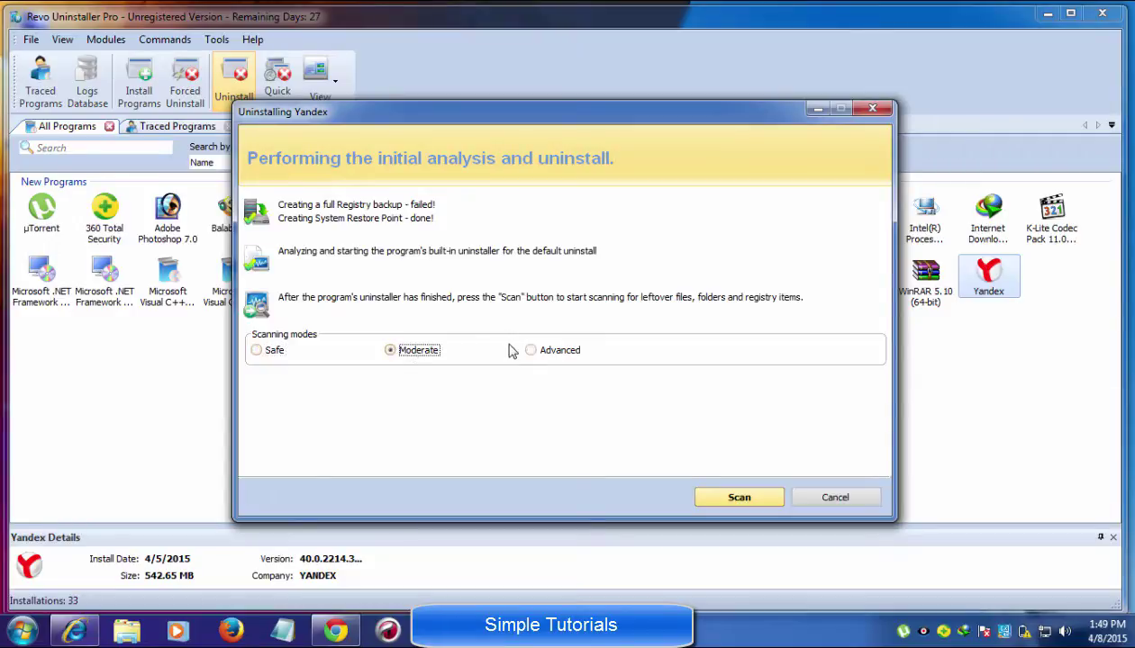
click(532, 351)
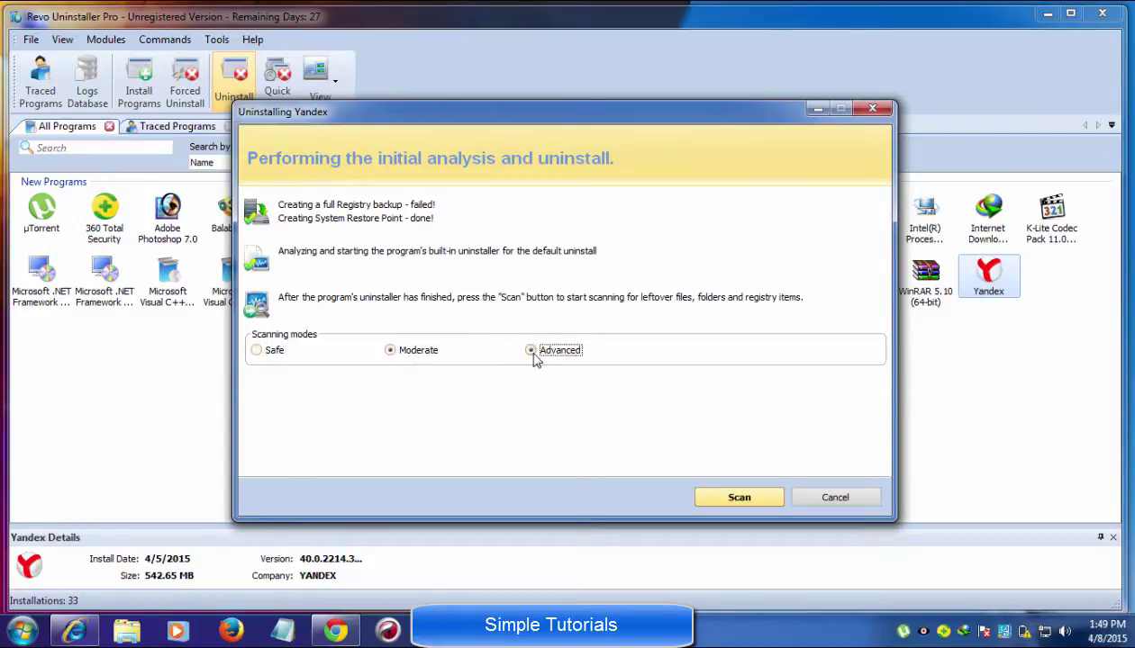
click(713, 502)
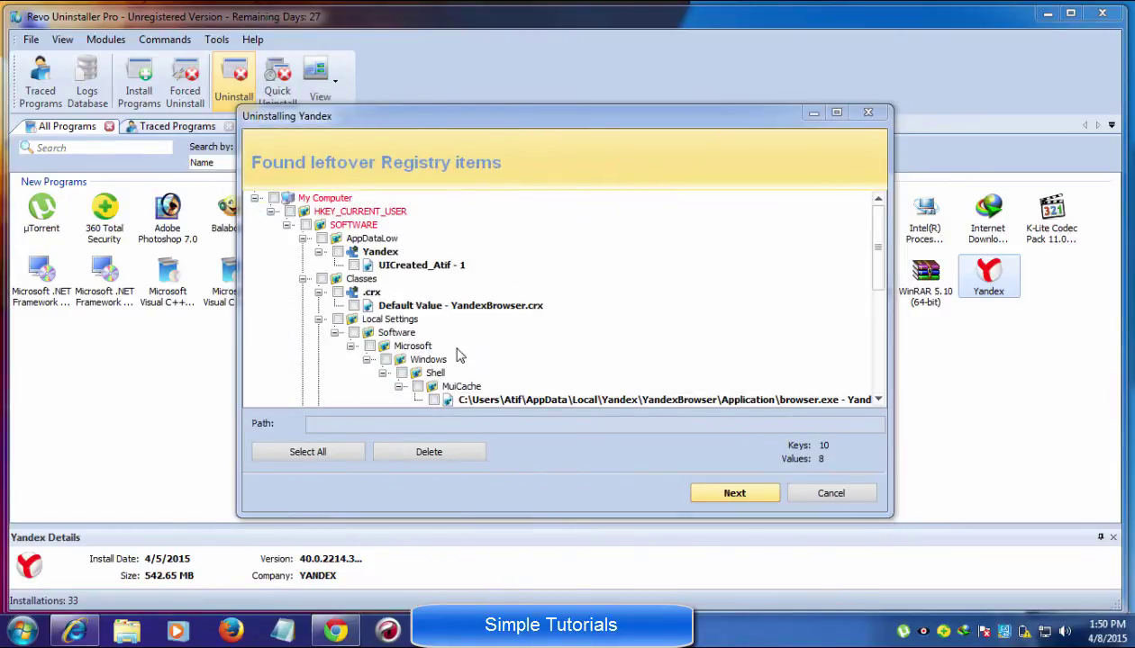
- Delete all leftover Yandex registry items, then all leftover files and folders
click(254, 198)
click(255, 198)
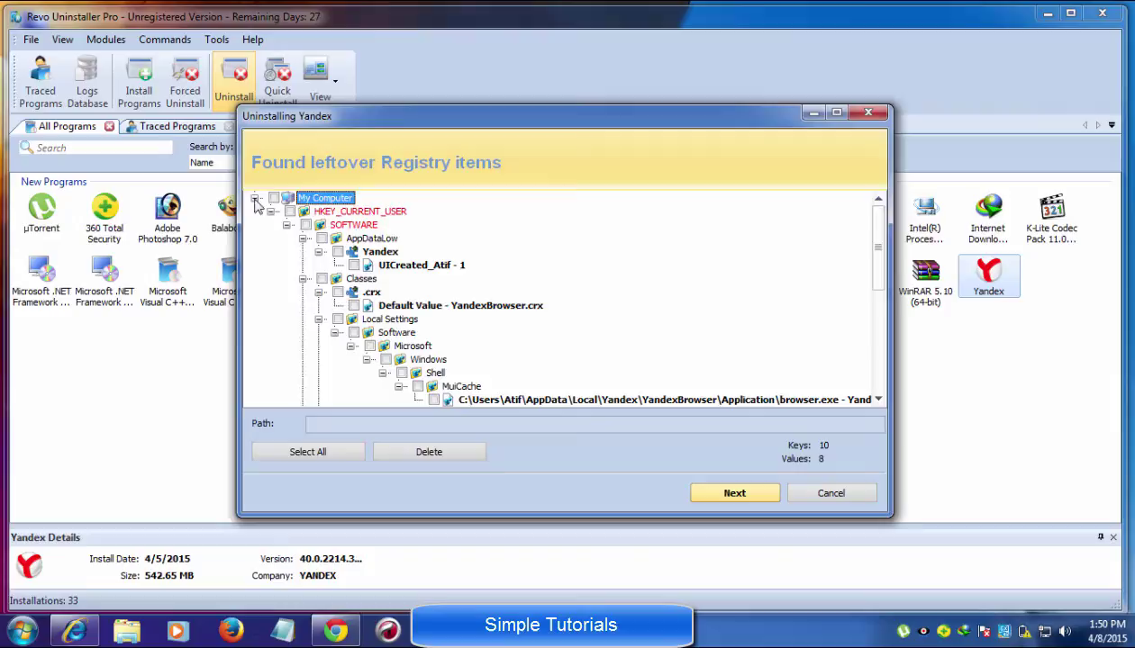
click(311, 453)
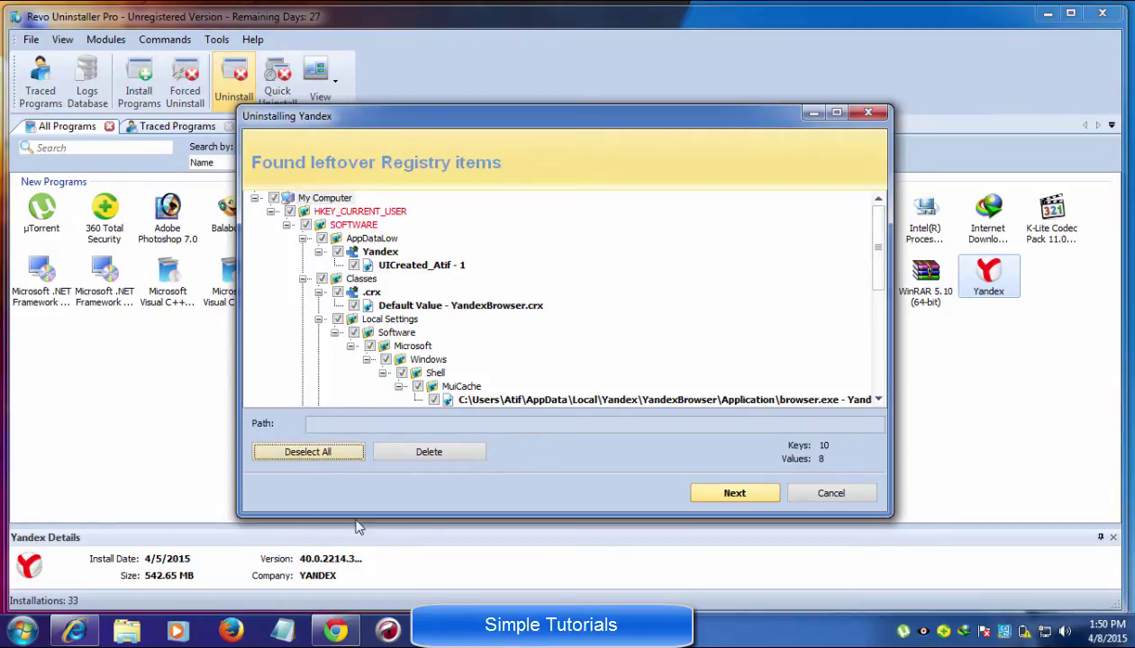
click(427, 453)
click(670, 353)
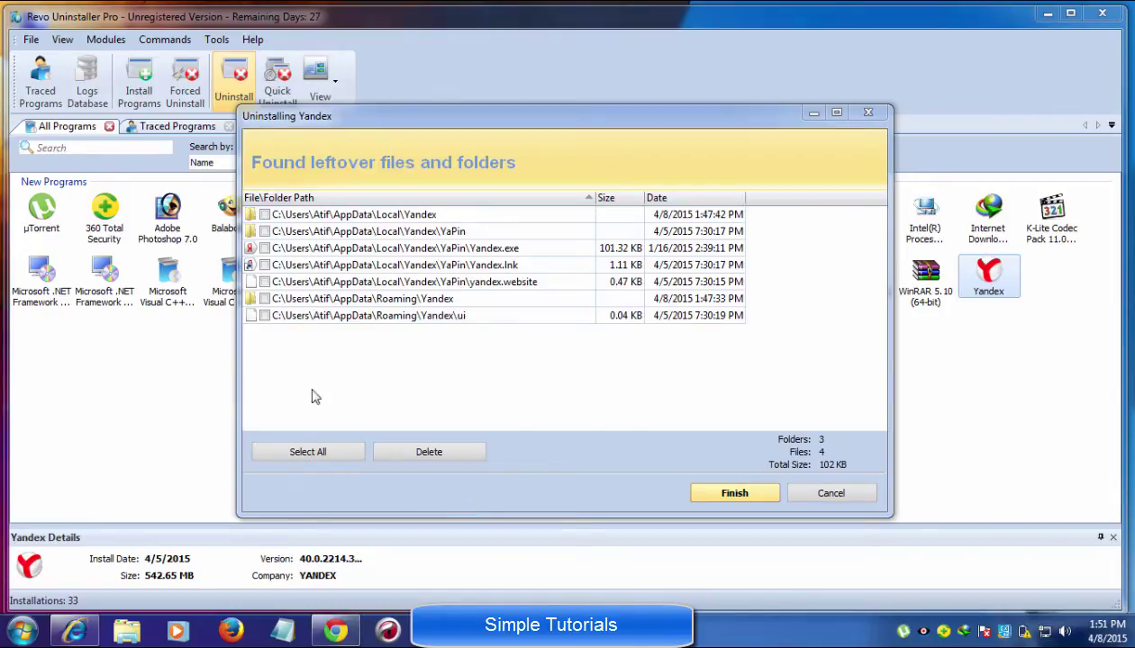
click(305, 458)
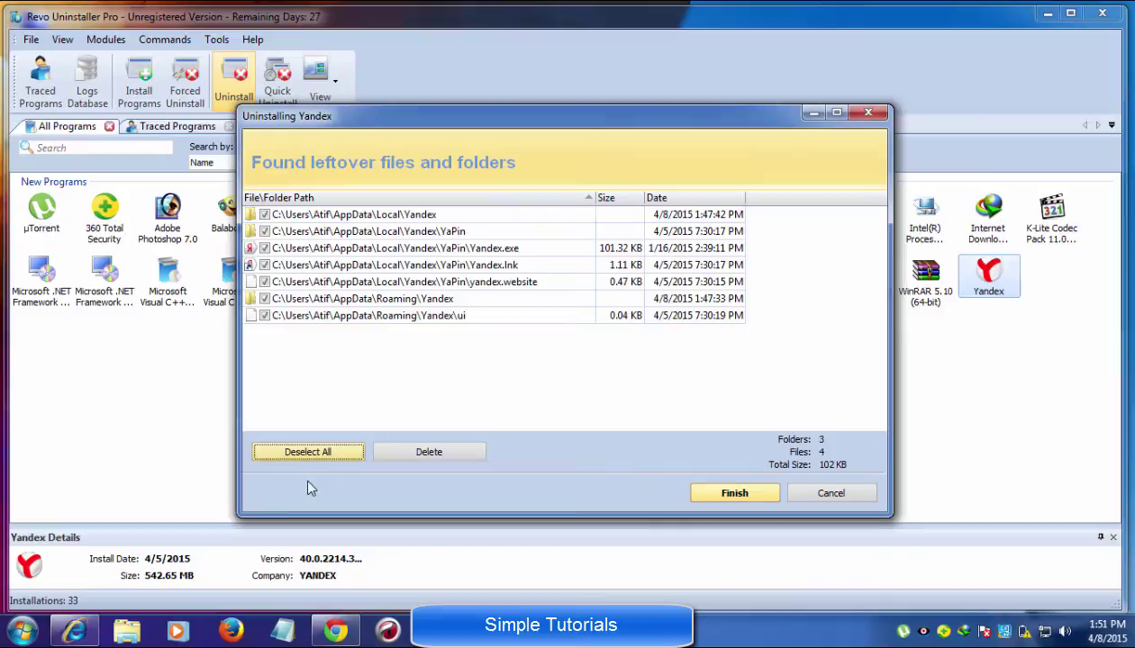
click(430, 453)
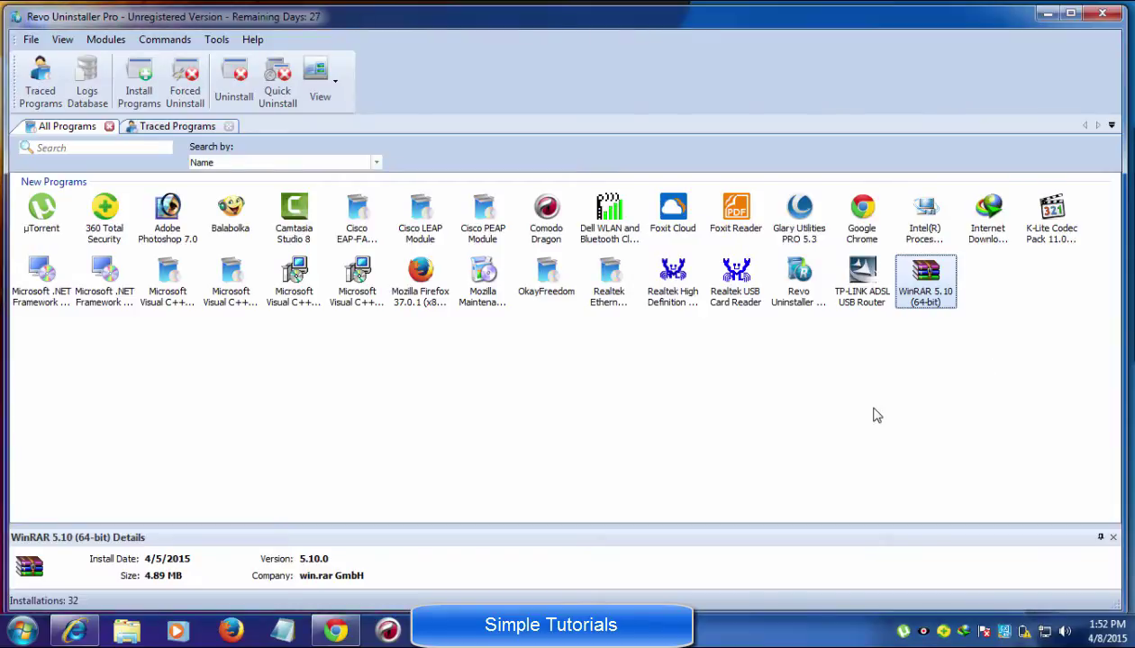
- Deselect WinRAR and open the View menu
click(878, 413)
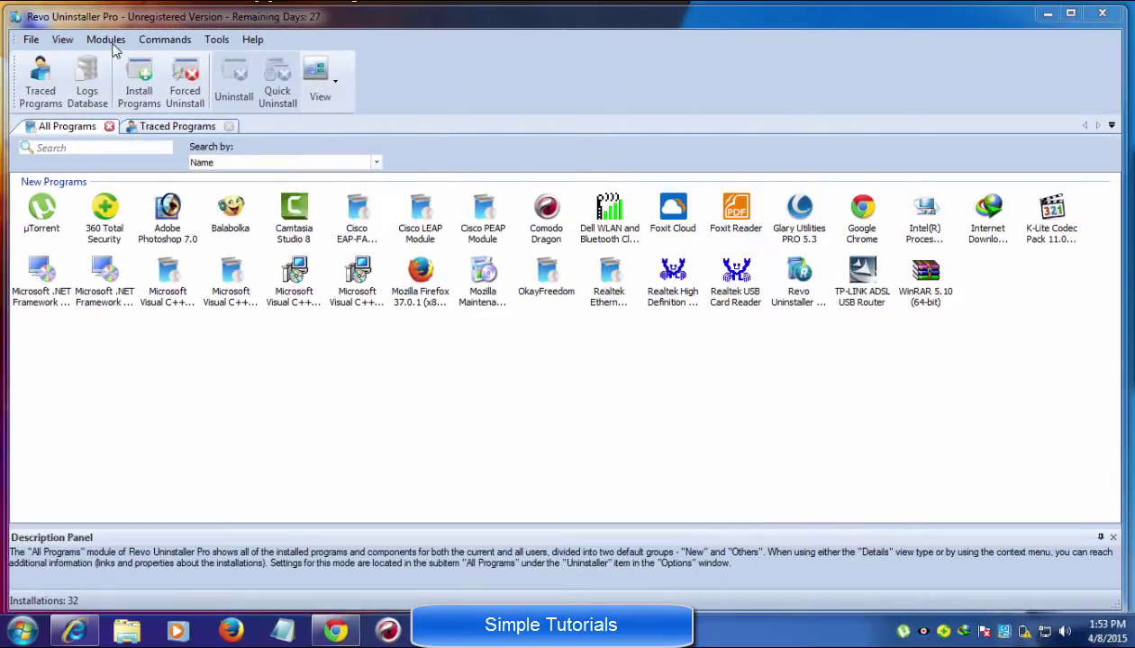
click(63, 42)
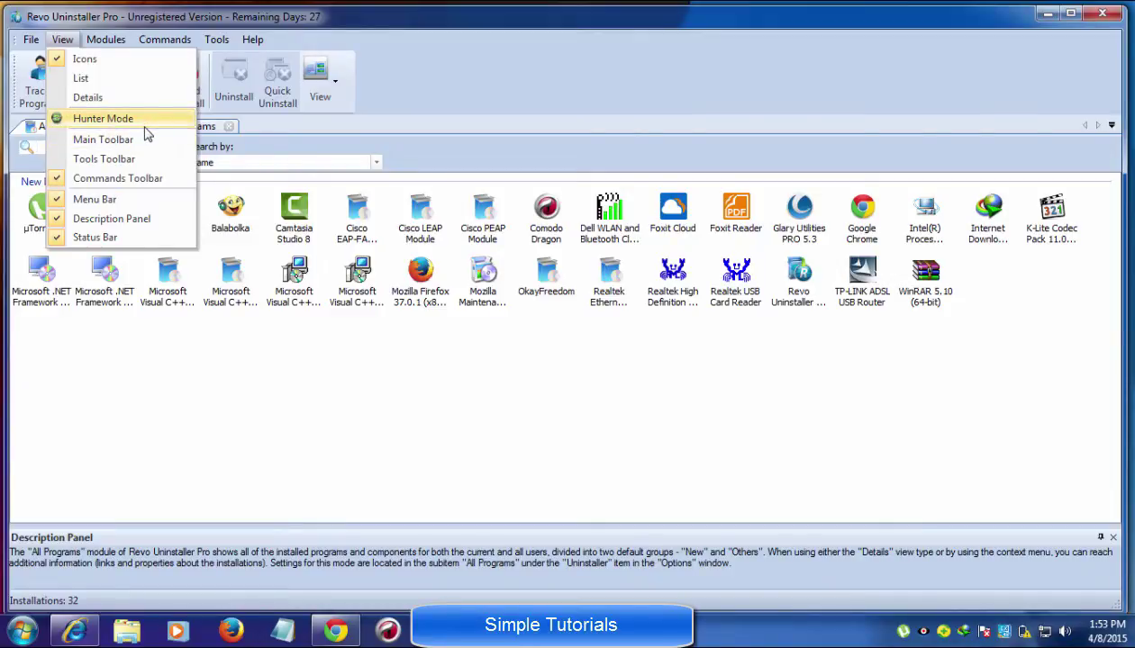
- Enter Hunter Mode, dismiss the Yandex prompts, and target the Glary Utilities shortcut
click(142, 131)
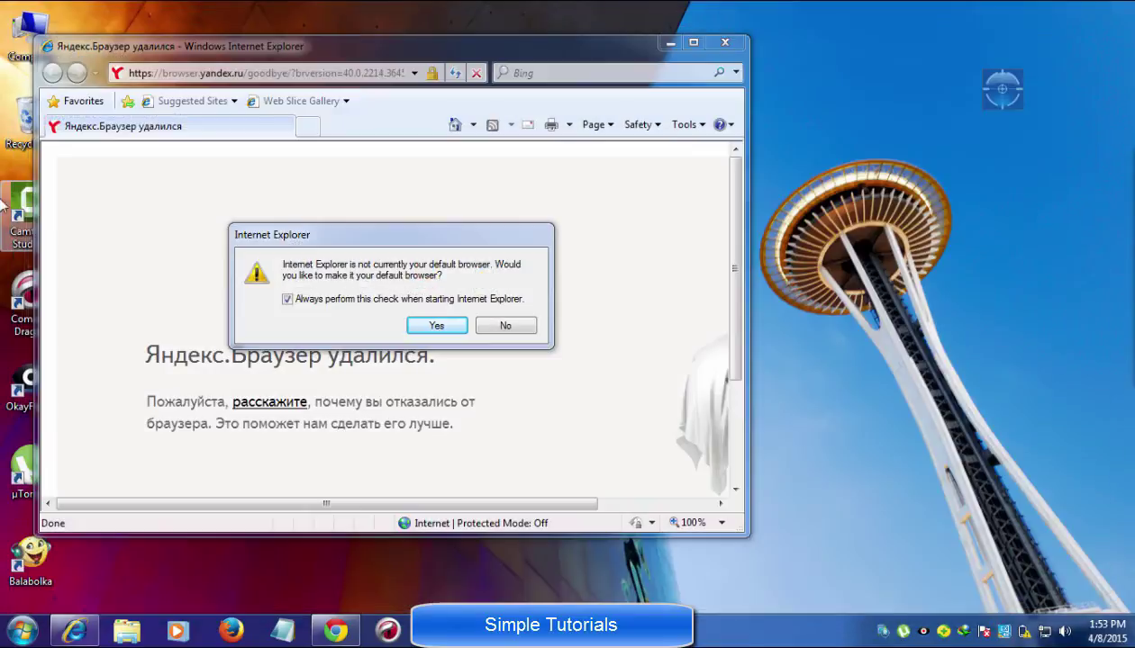
click(502, 328)
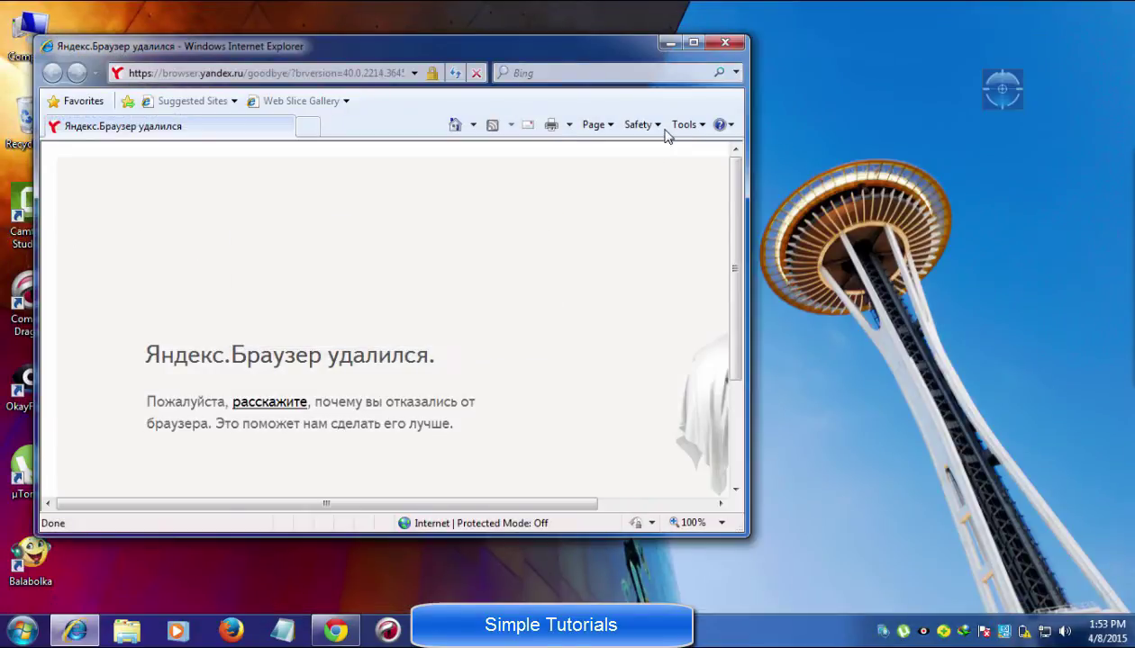
click(725, 43)
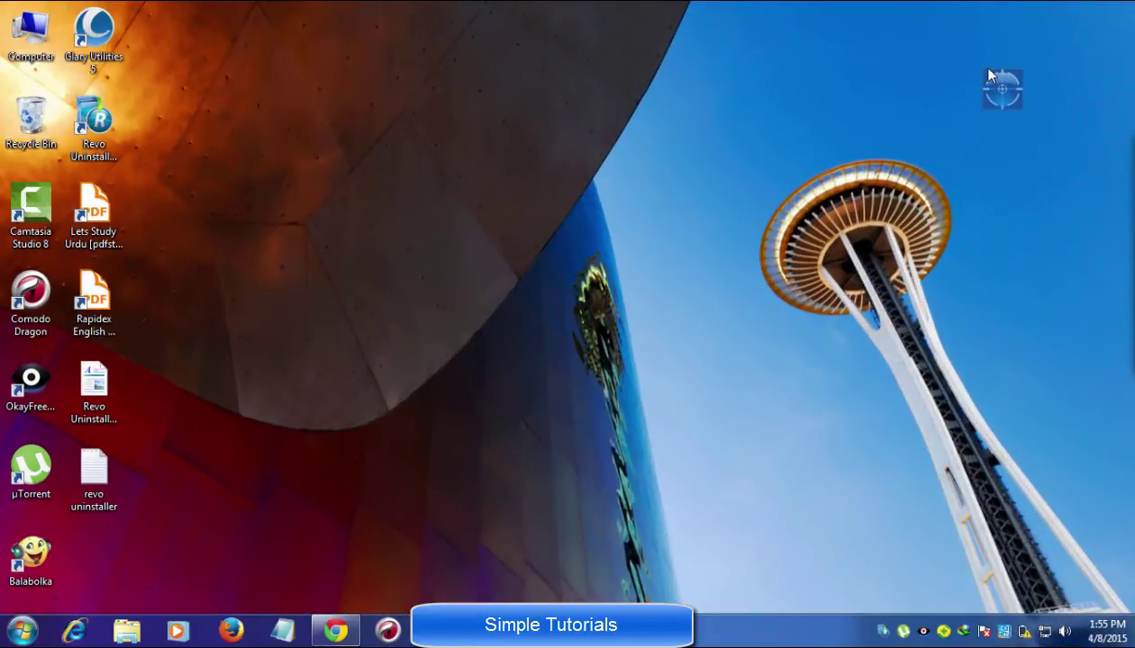
mouse_move(1000, 90)
mouse_down()
mouse_move(105, 41)
mouse_move(754, 196)
mouse_up()
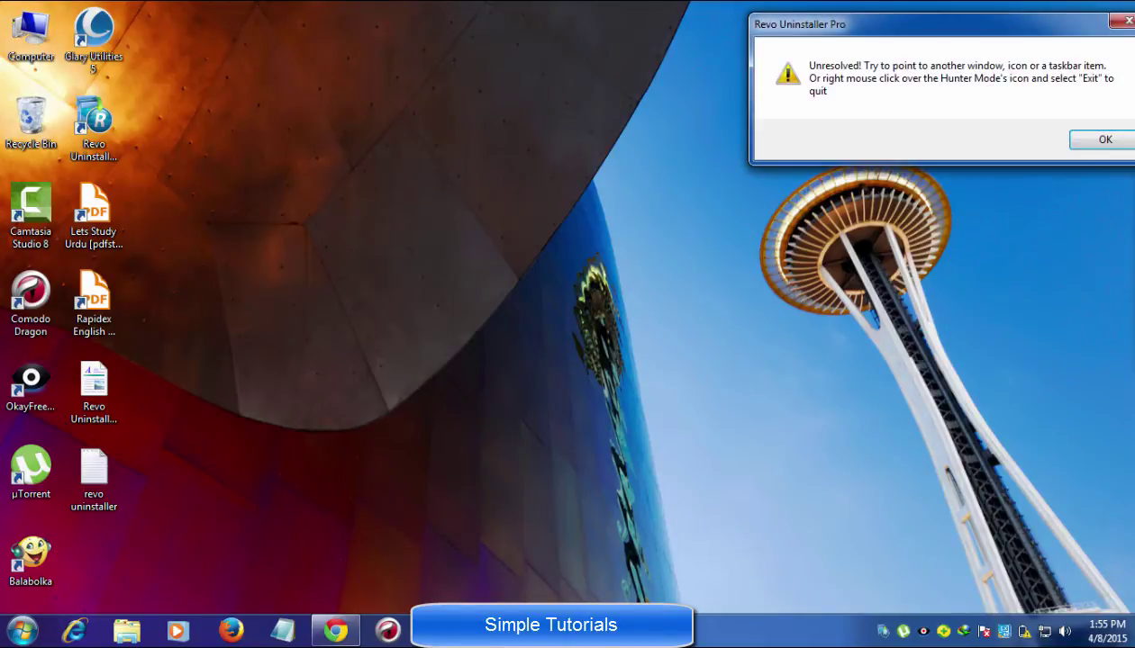
click(1105, 140)
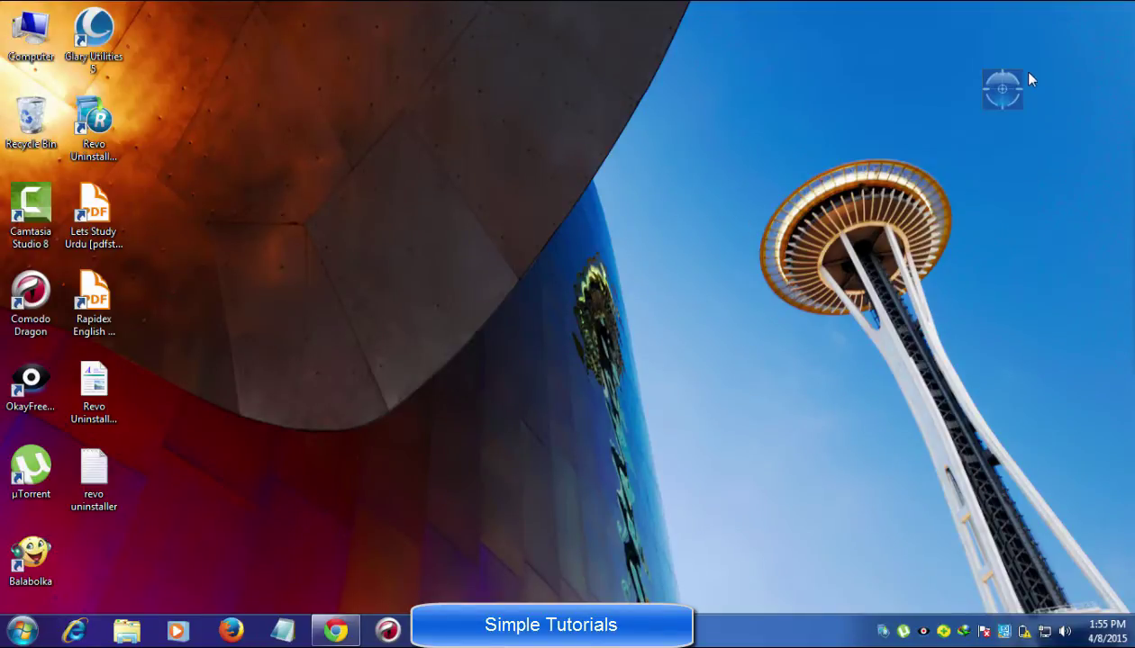
- Target the top-left desktop icons, then exit Hunter Mode from the target's menu
mouse_move(1005, 86)
mouse_down()
mouse_move(4, 9)
mouse_move(94, 28)
mouse_up()
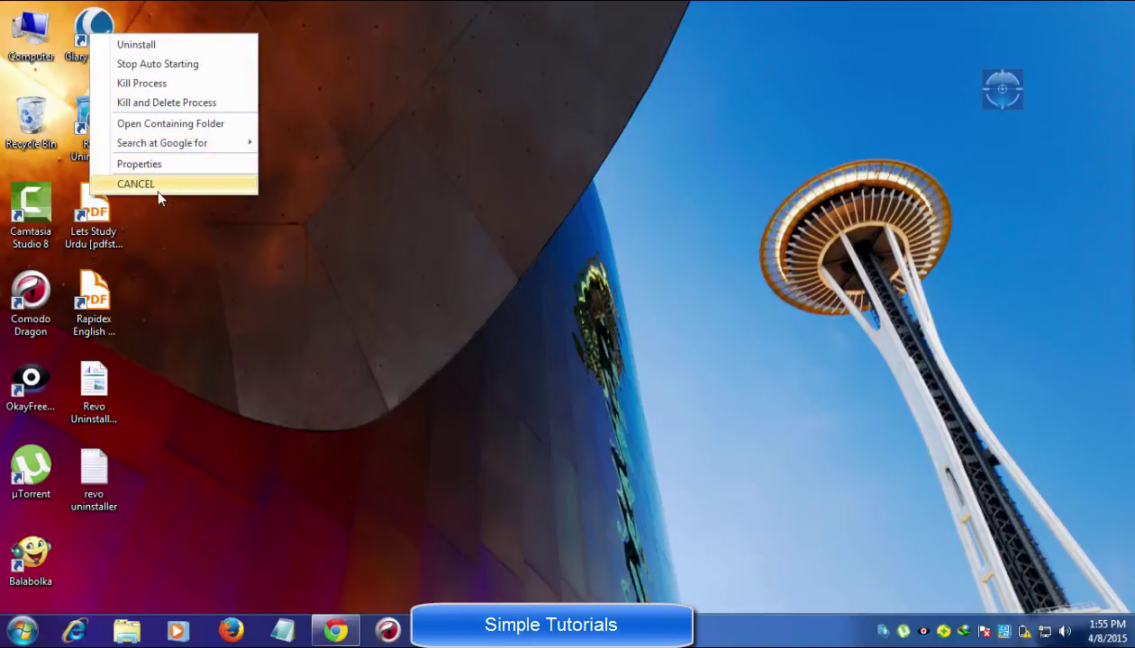
click(178, 212)
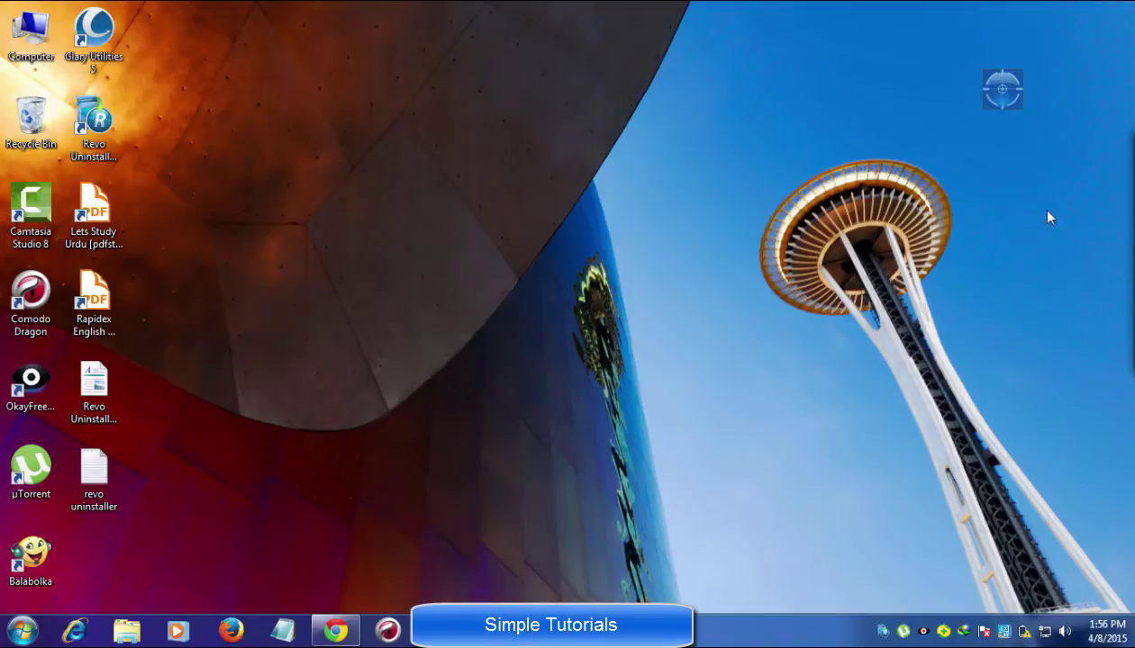
right_click(992, 85)
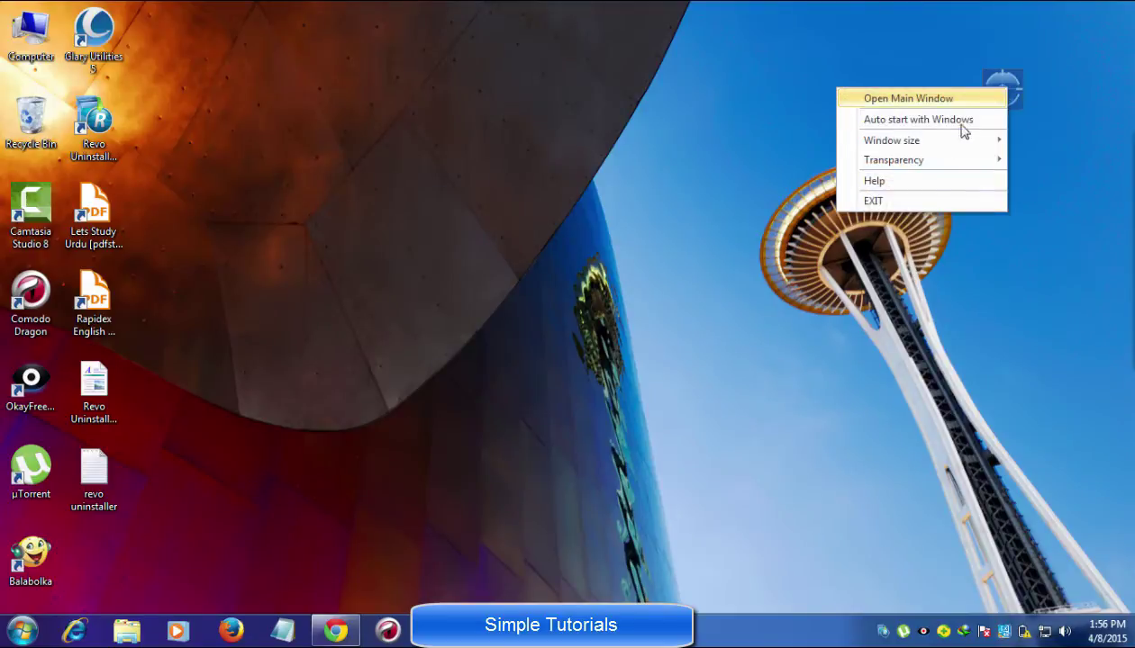
click(865, 202)
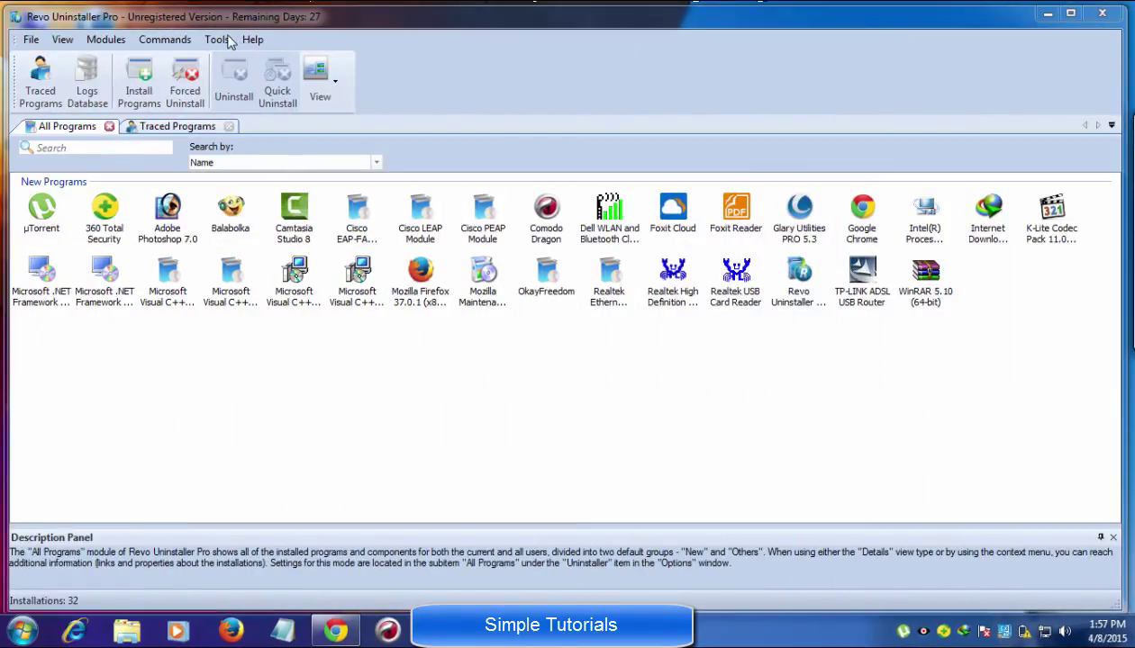
- Open the Autorun Manager from Tools and select the OKAYFREEDOM_Agent startup entry
click(225, 40)
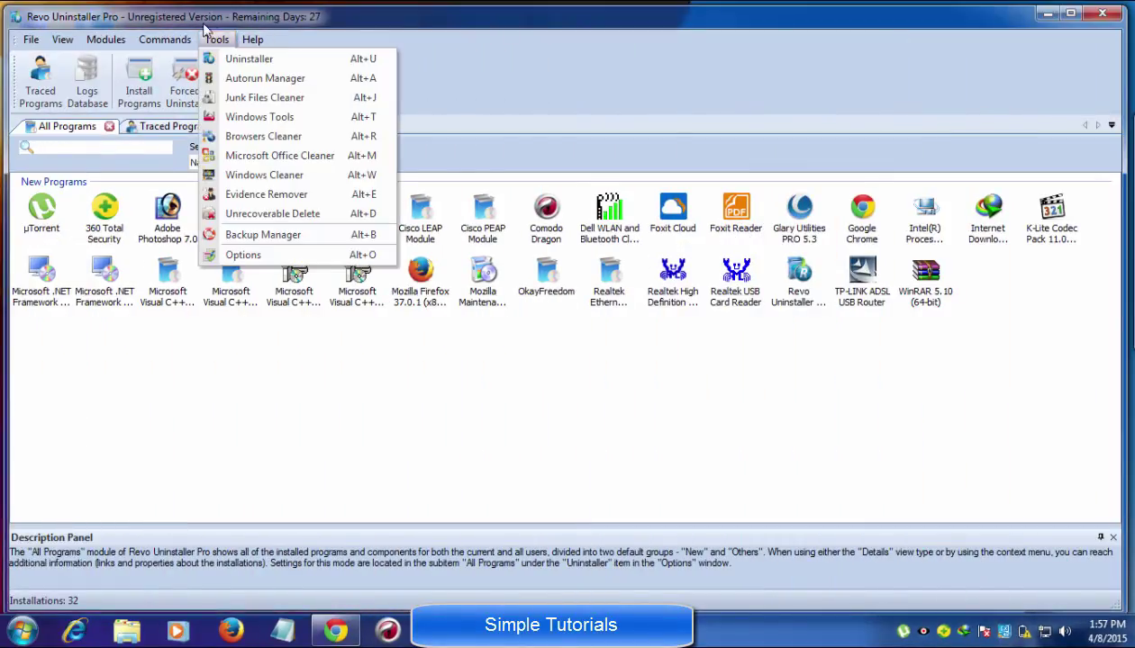
click(230, 78)
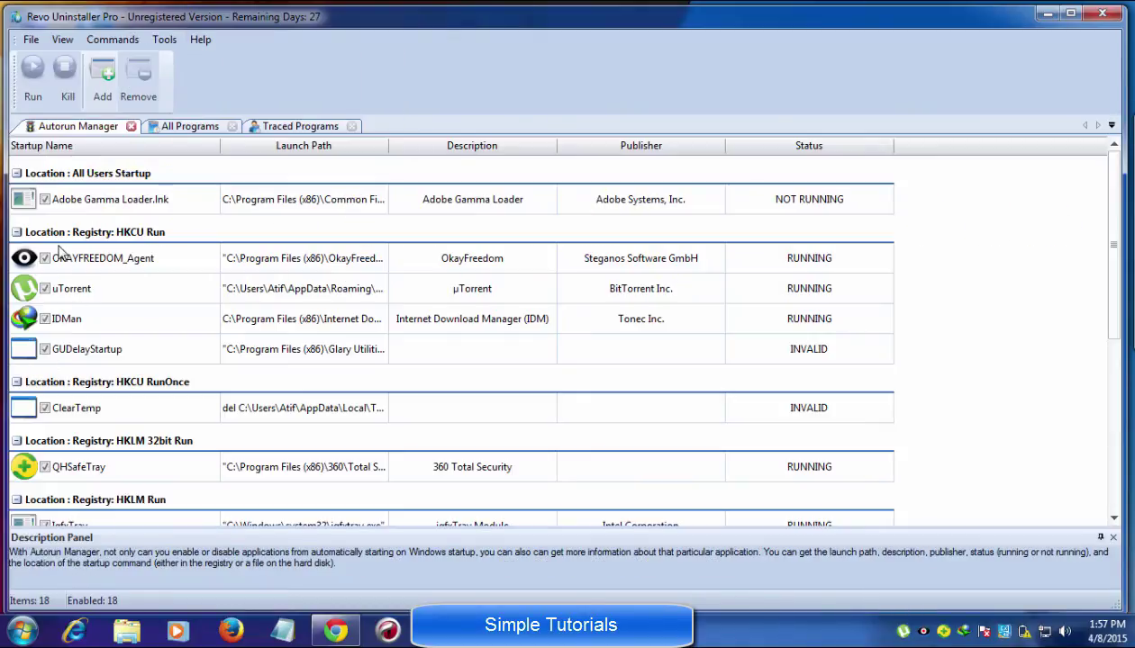
click(67, 265)
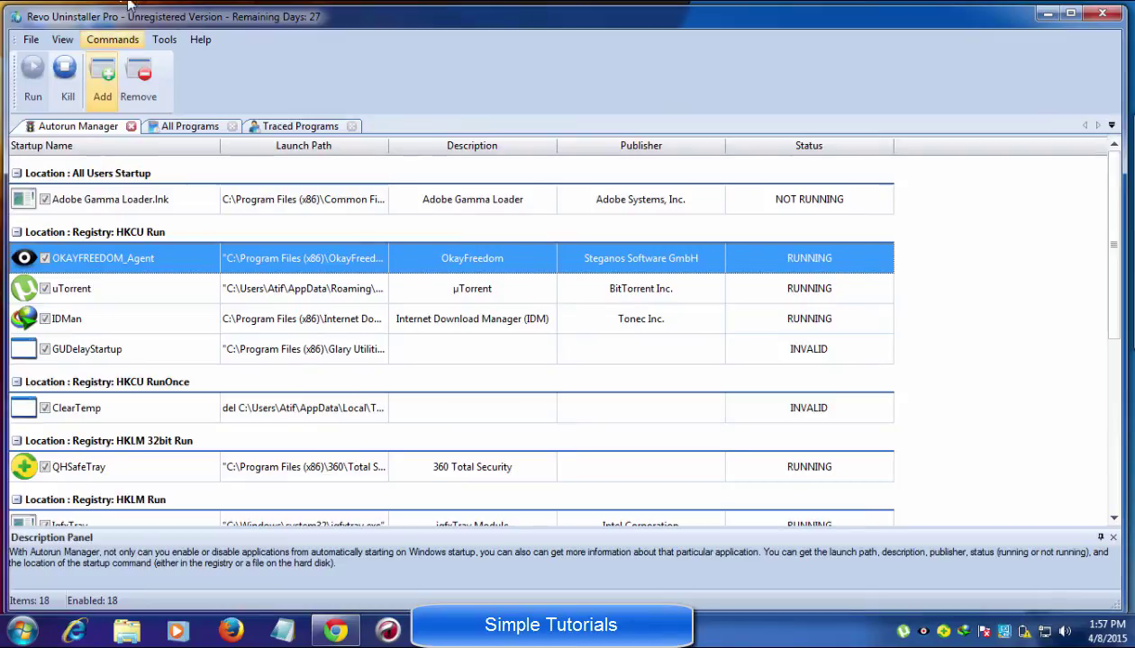
- Add the downloaded JPG from Downloads to Unrecoverable Delete and erase it forever
click(165, 38)
click(203, 214)
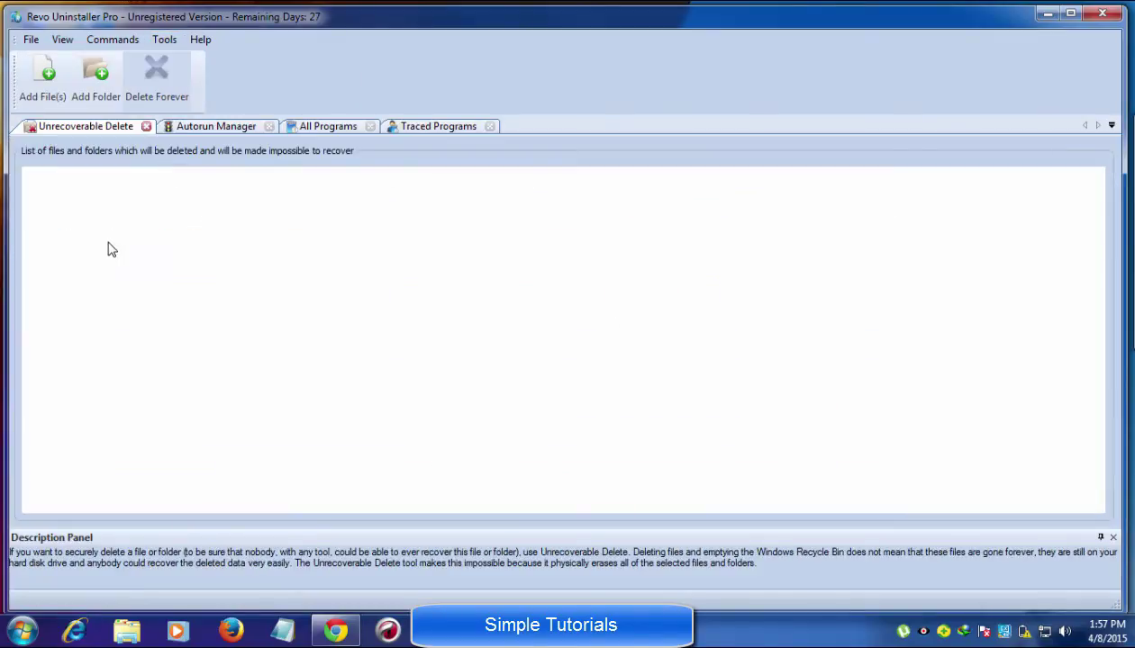
click(64, 95)
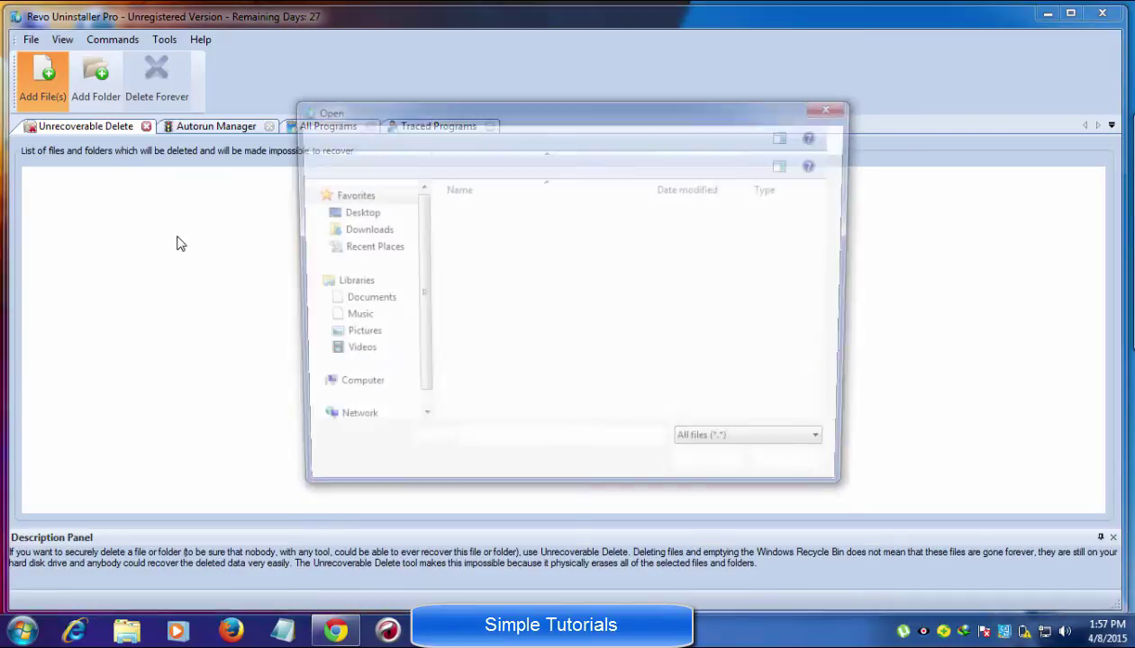
double_click(498, 372)
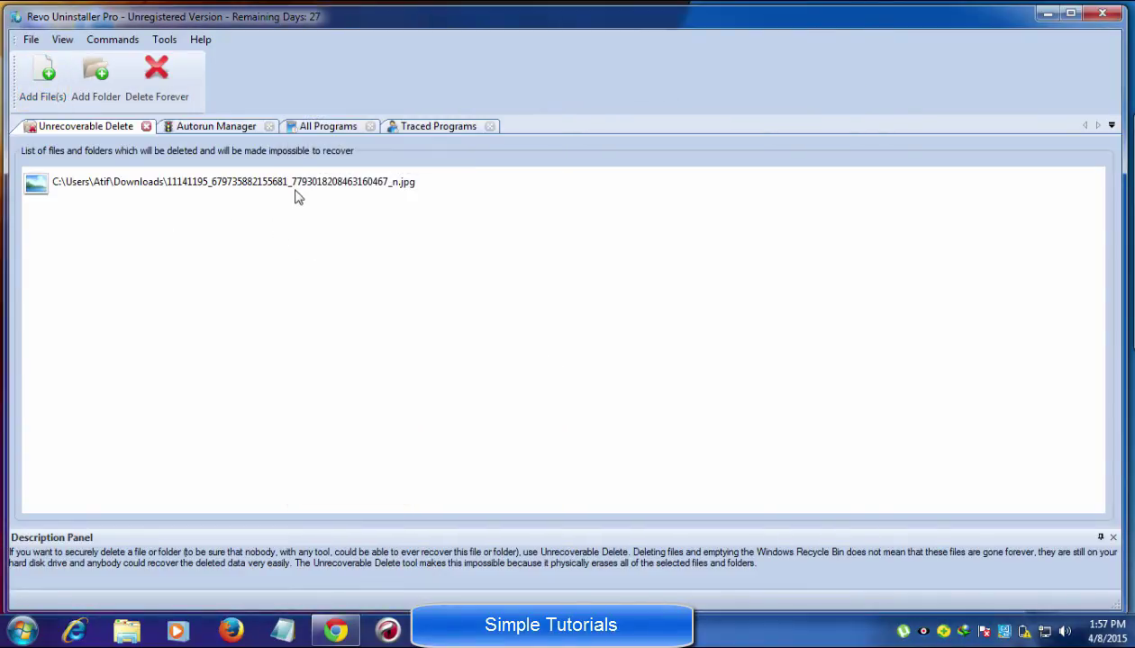
click(181, 88)
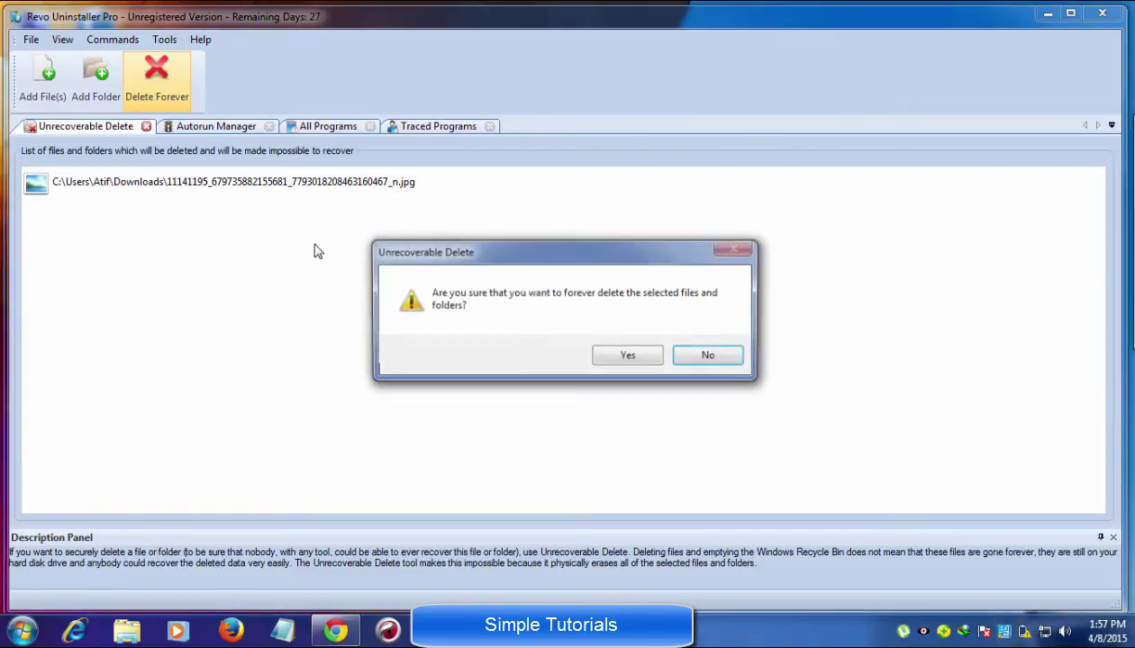
click(624, 356)
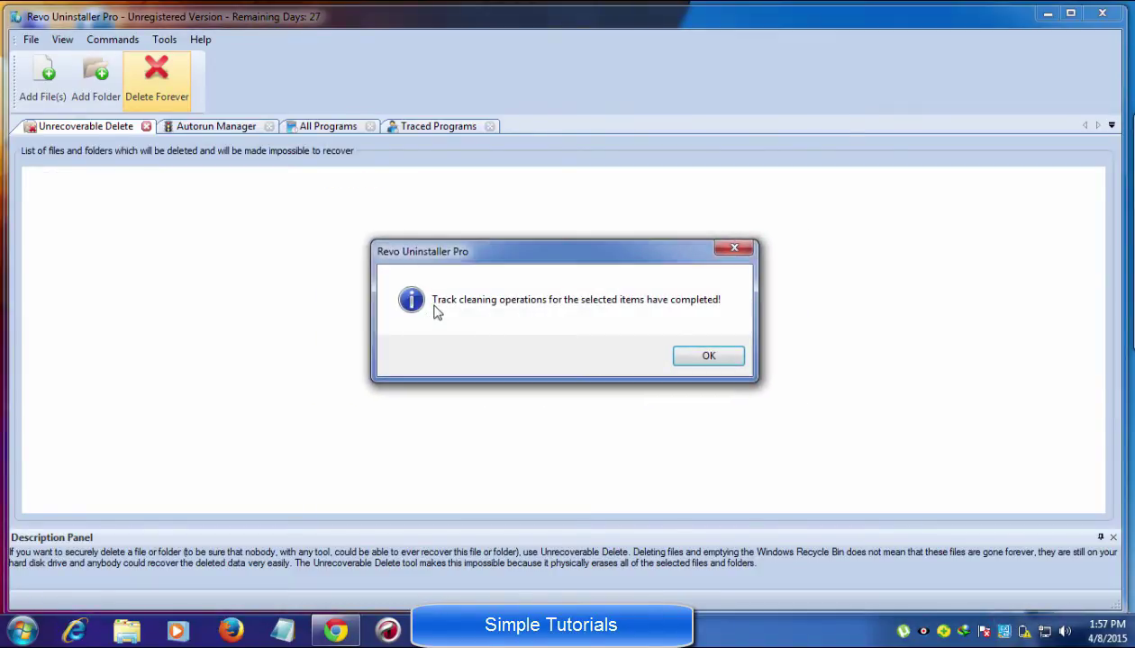
click(709, 360)
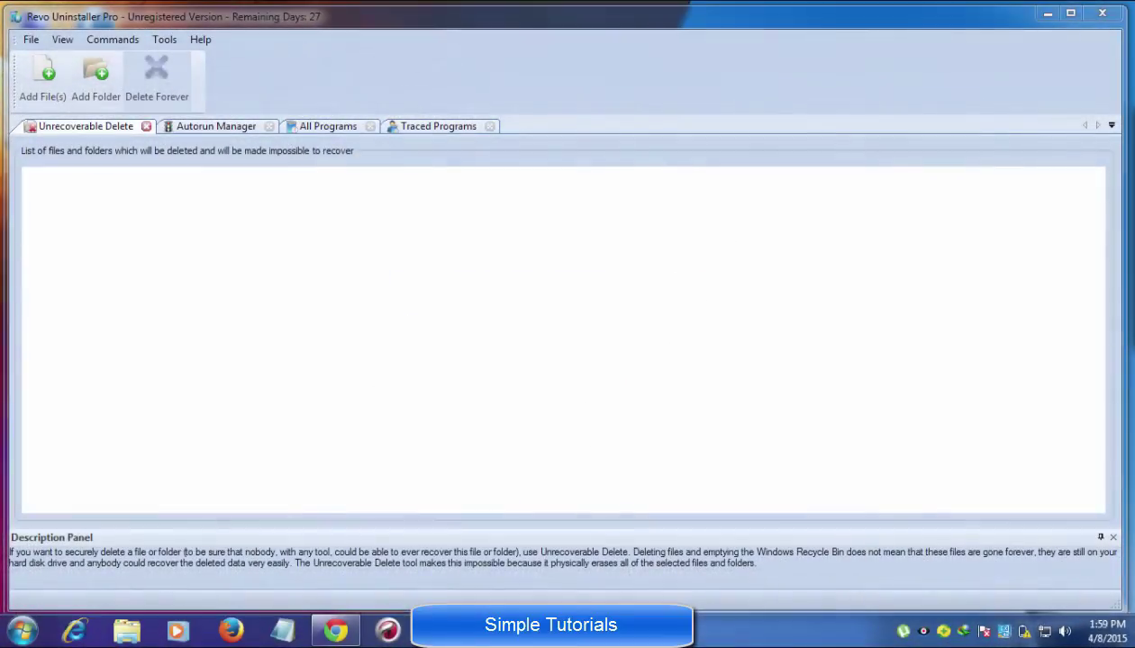
- Open the Backup Manager and select the Glary Utilities PRO 5.3 restore point
click(164, 39)
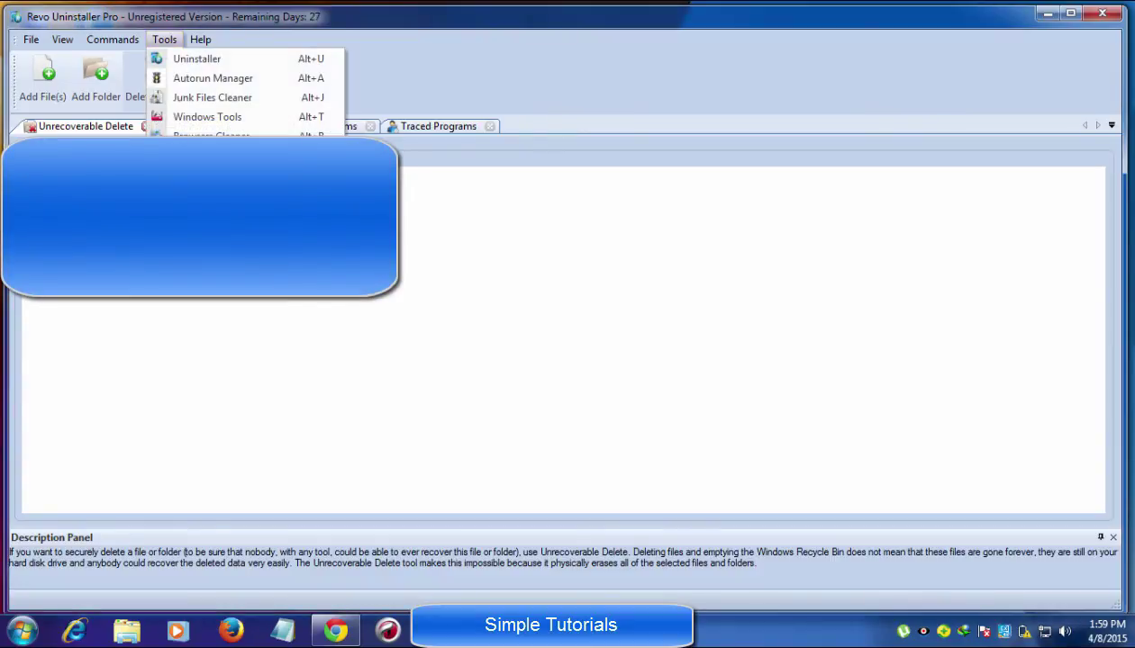
click(207, 252)
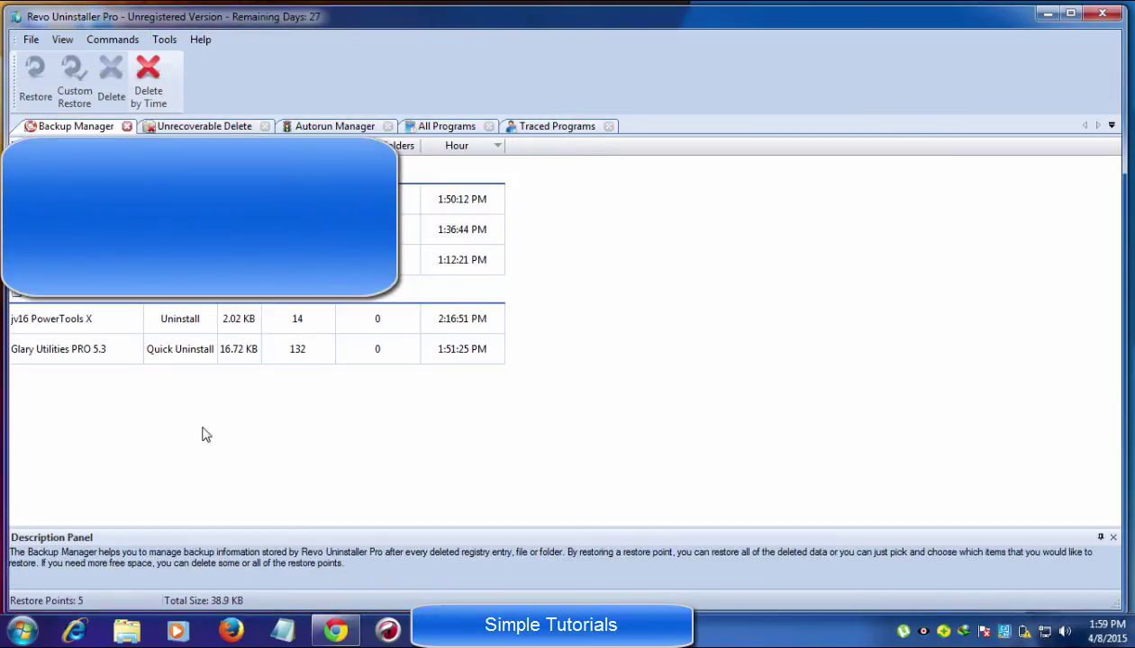
click(167, 360)
click(144, 259)
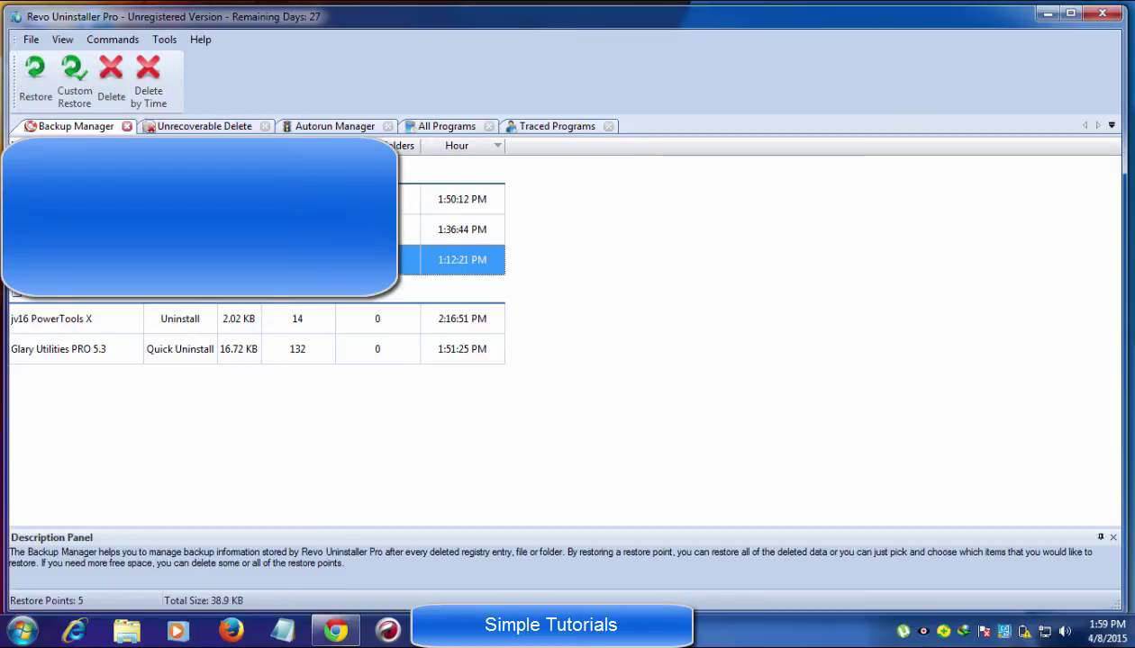
click(165, 347)
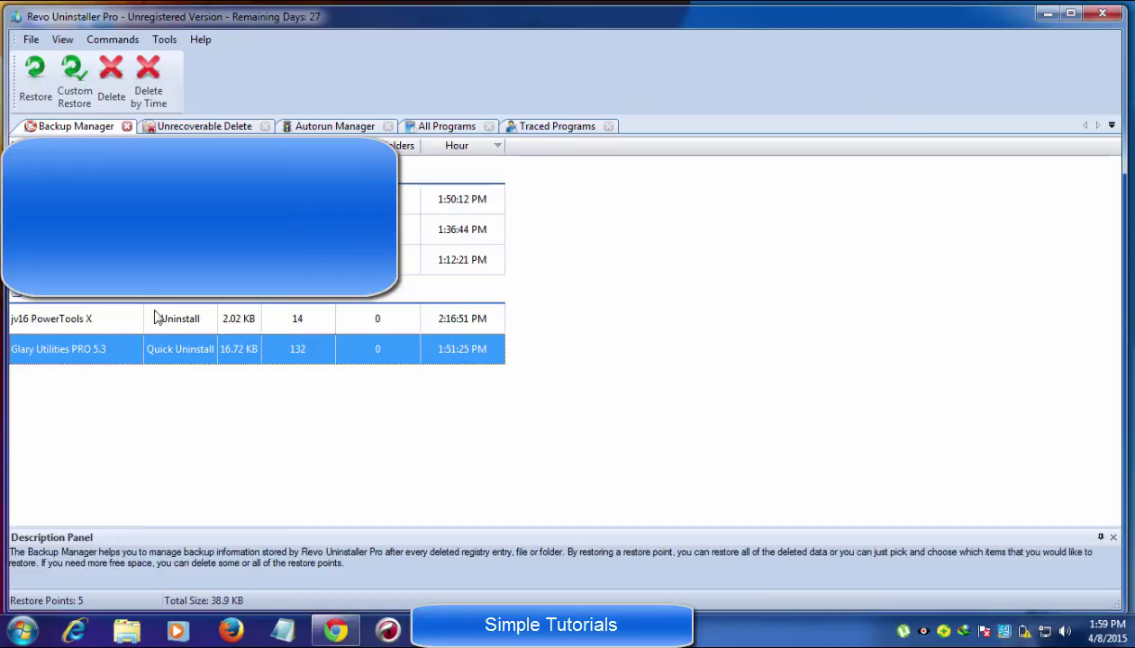
- View the Glary Utilities registry items available to restore, then cancel without restoring
right_click(174, 360)
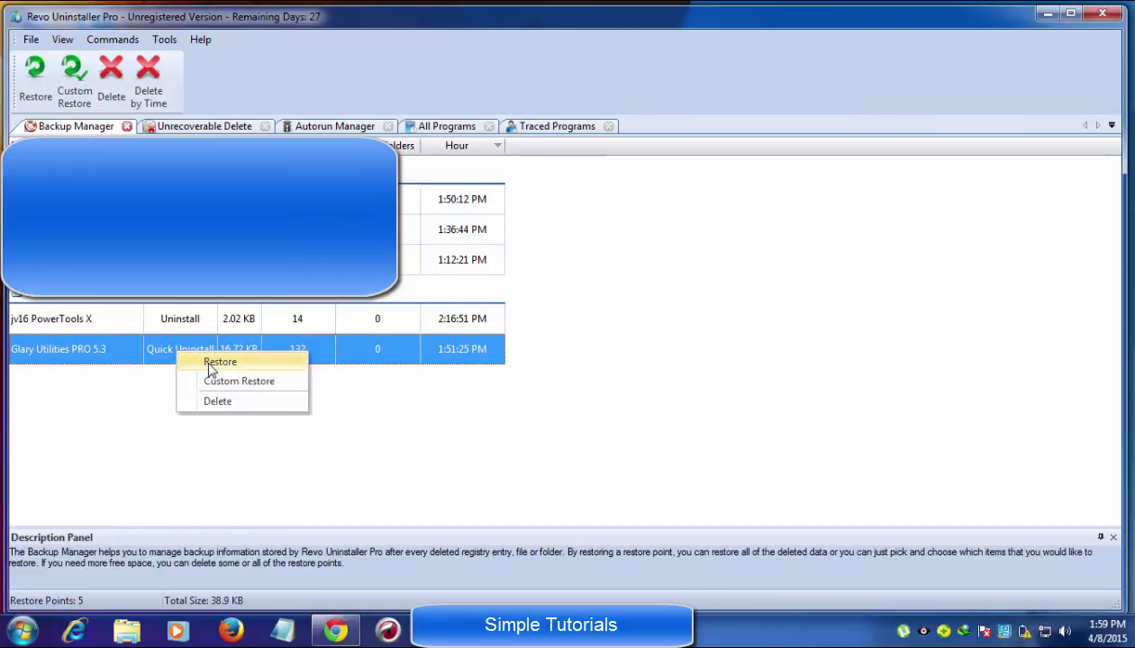
click(238, 382)
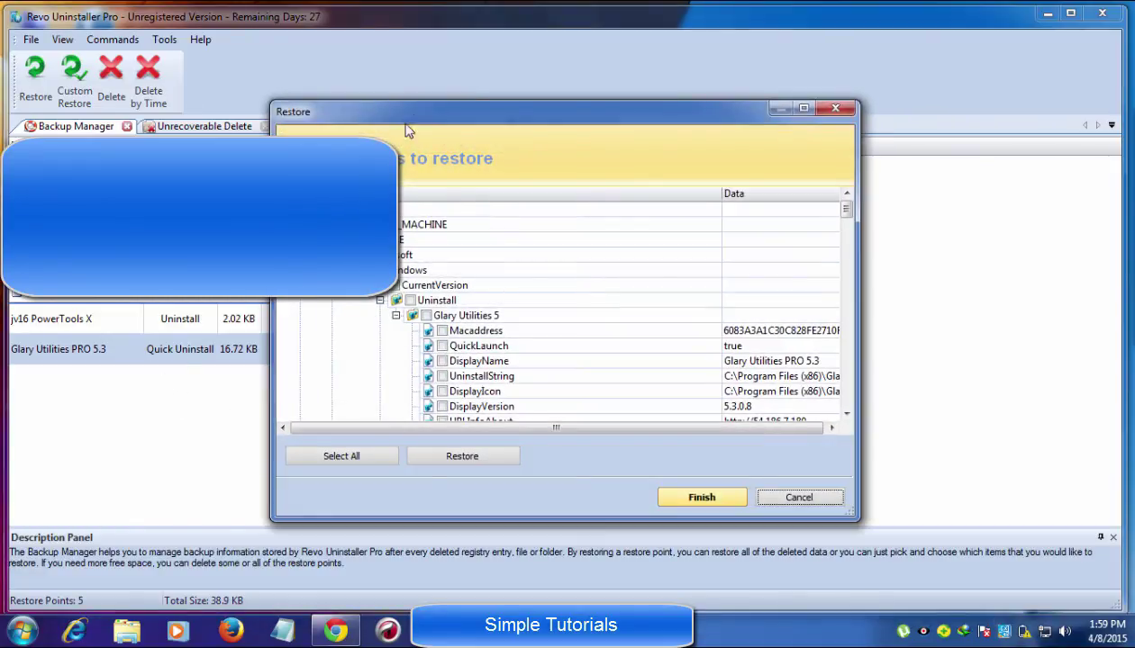
drag(406, 114, 165, 84)
drag(155, 84, 171, 92)
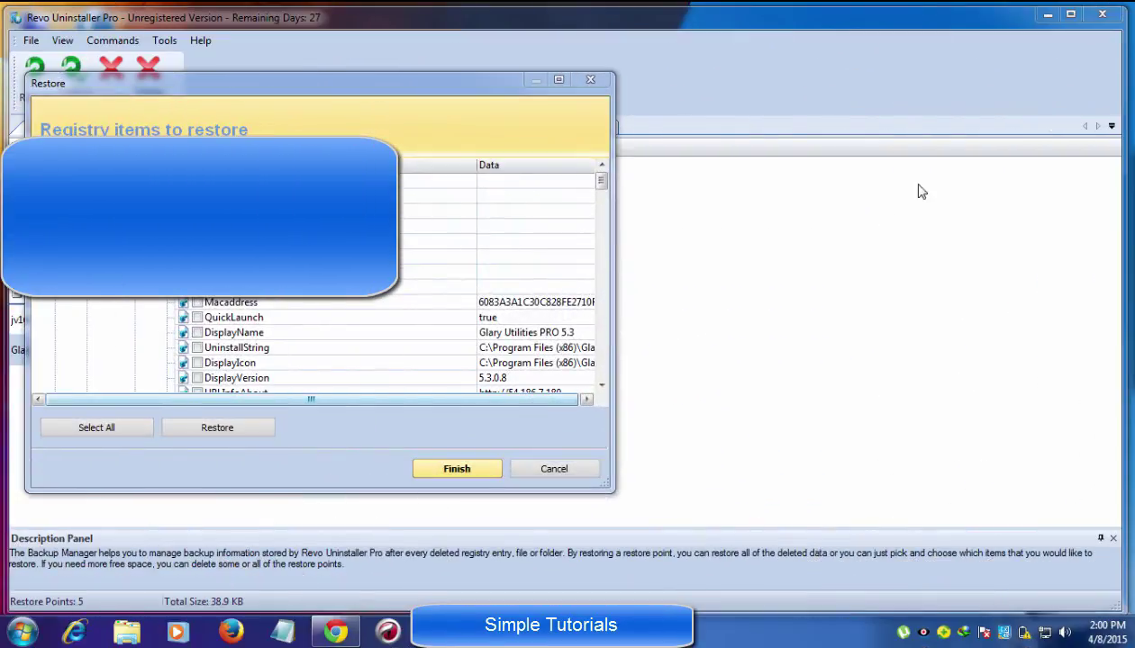
click(528, 464)
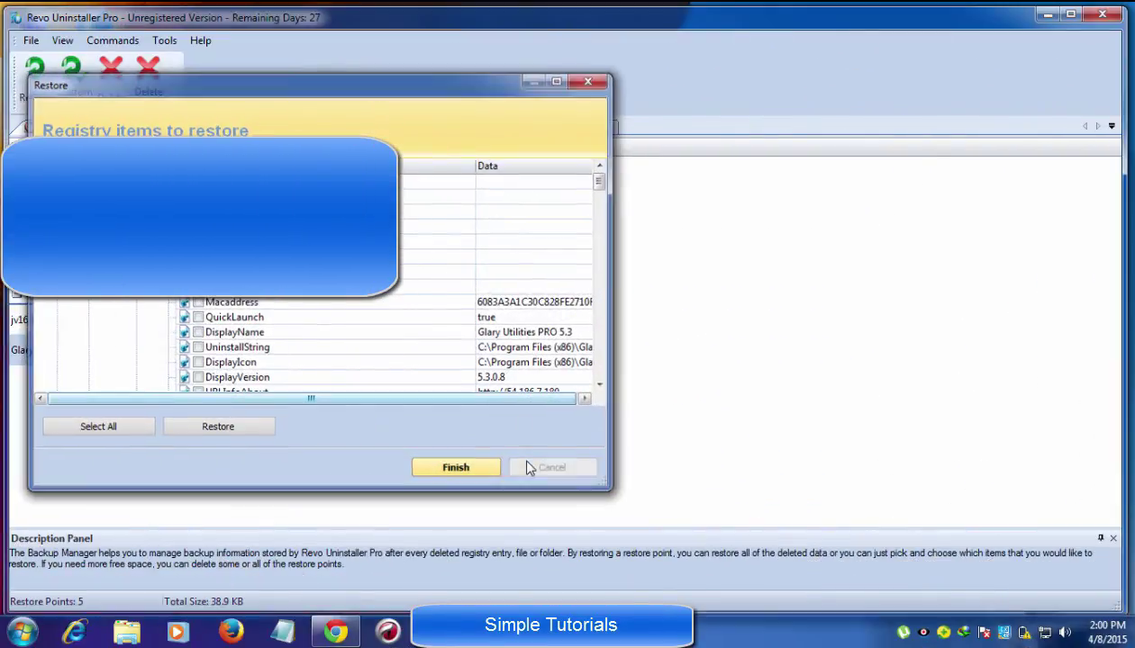
- Return to the All Programs list, briefly viewing Chrome before minimising it
click(225, 128)
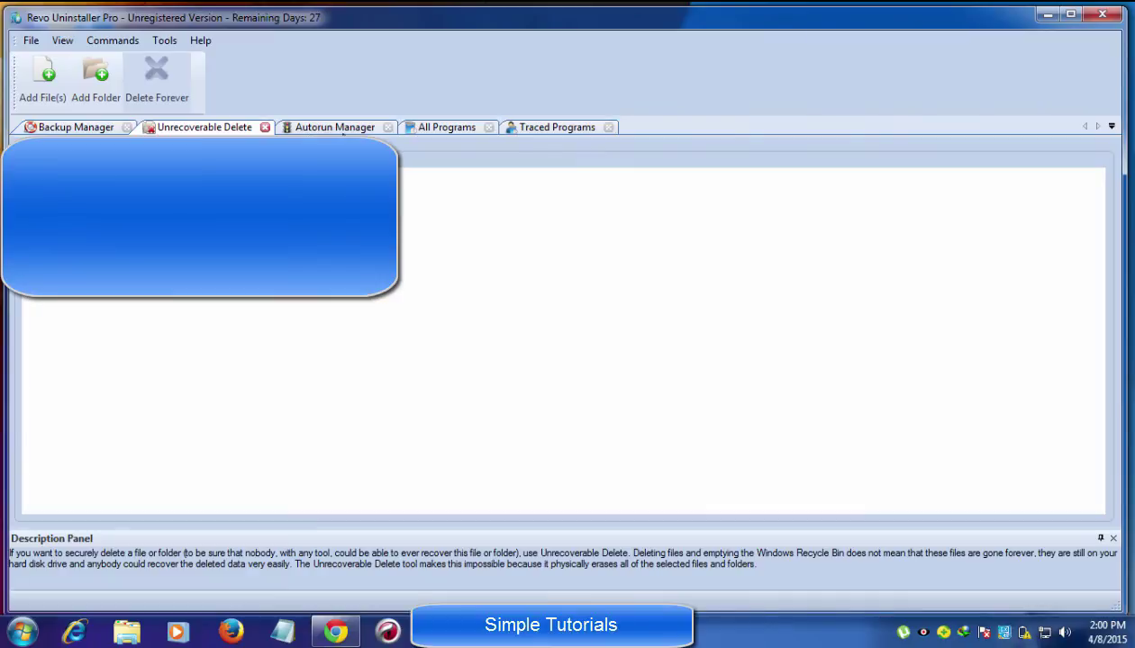
click(339, 130)
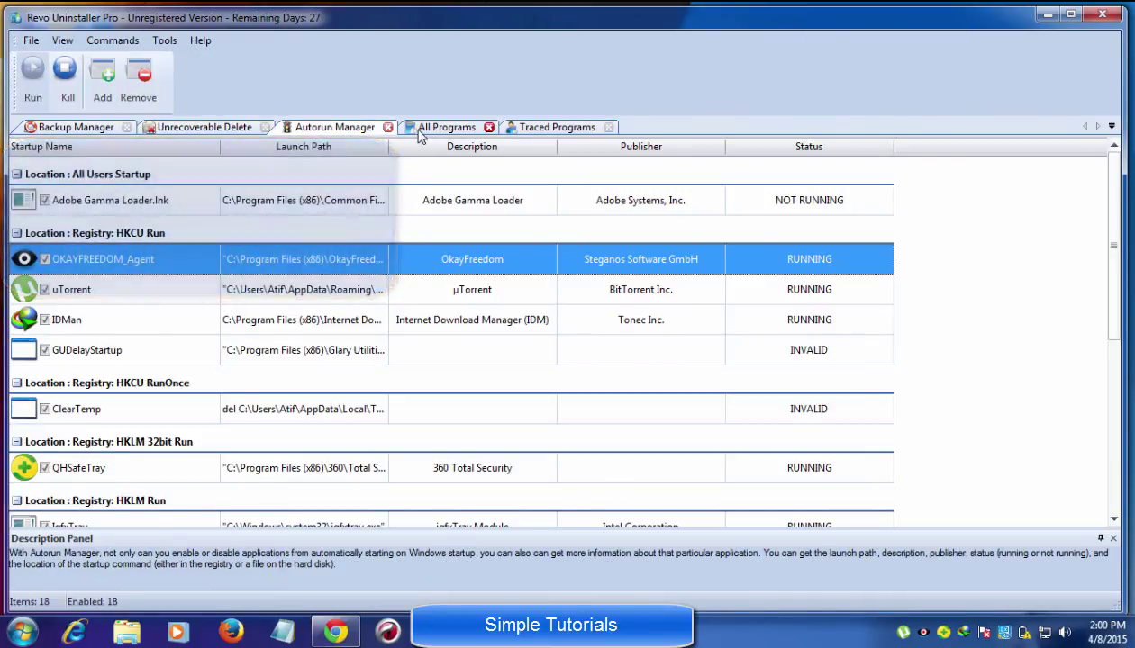
click(419, 129)
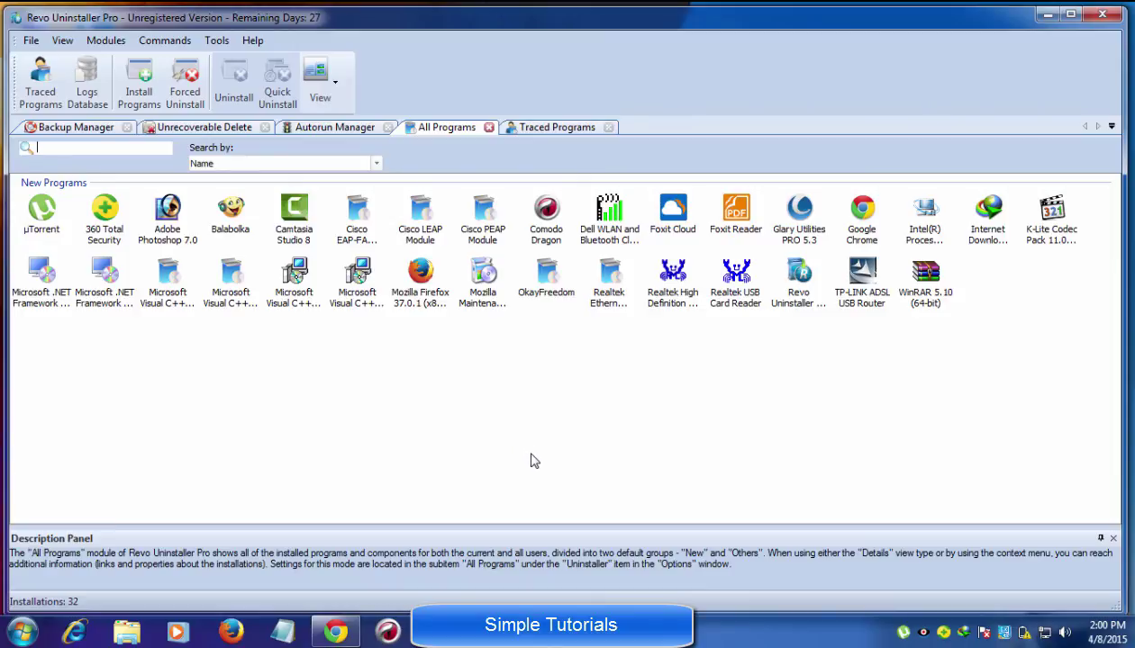
click(350, 625)
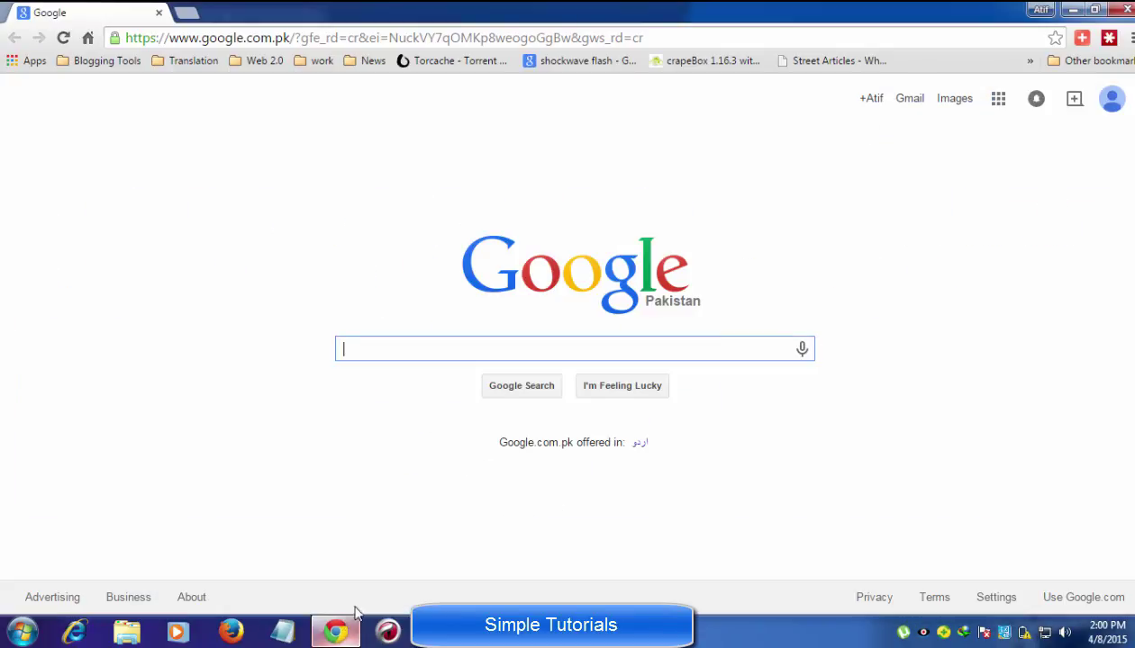
click(1072, 11)
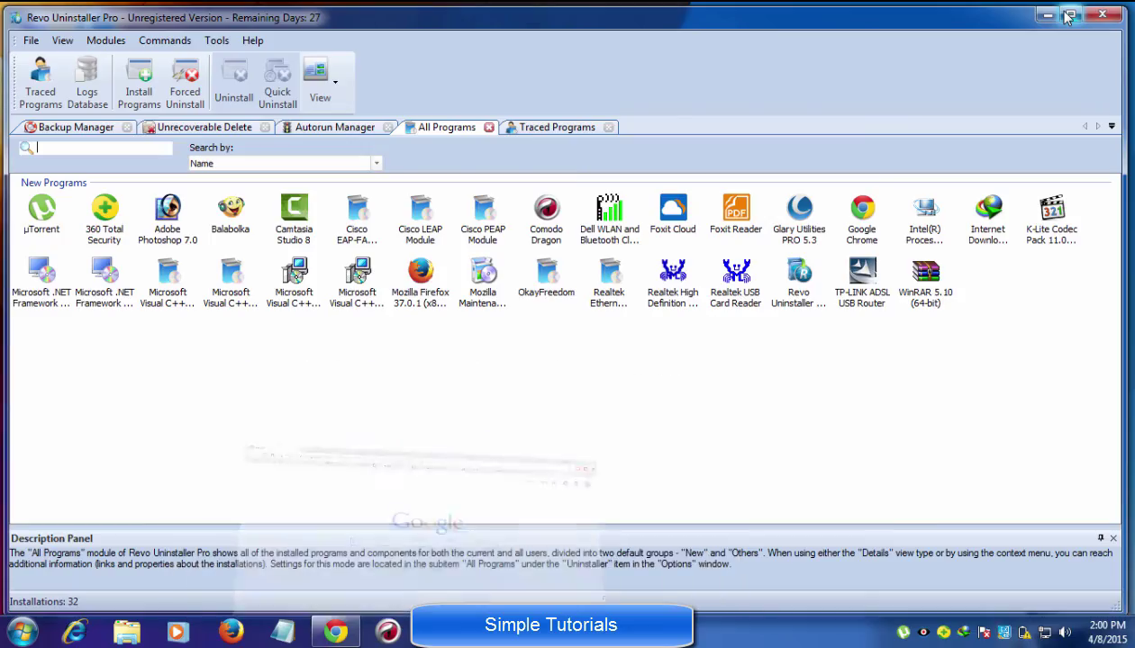